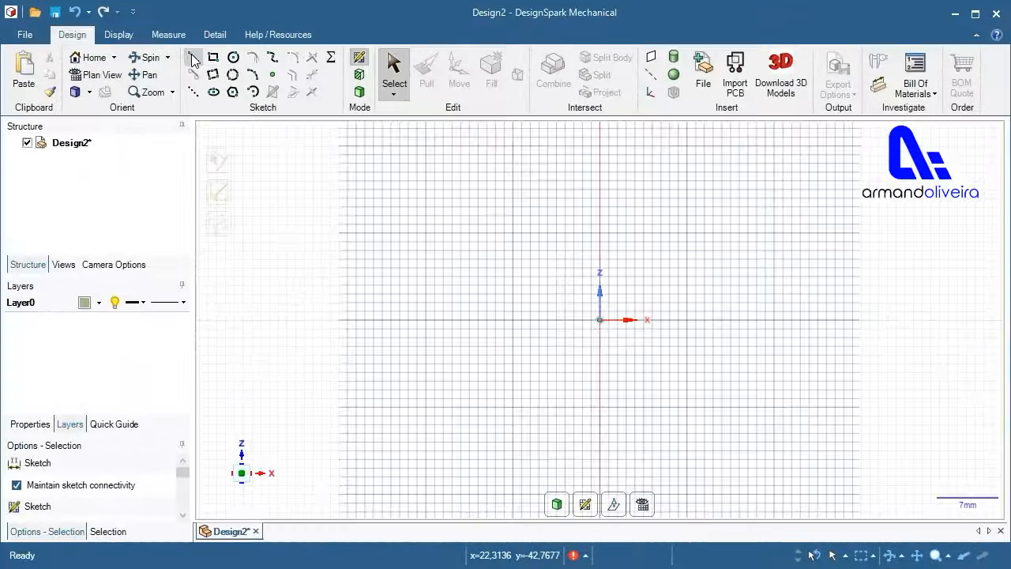
Sketch a horizontal line 60 mm long, starting 80 mm to the left of and 14.75 mm below the origin.
click(192, 58)
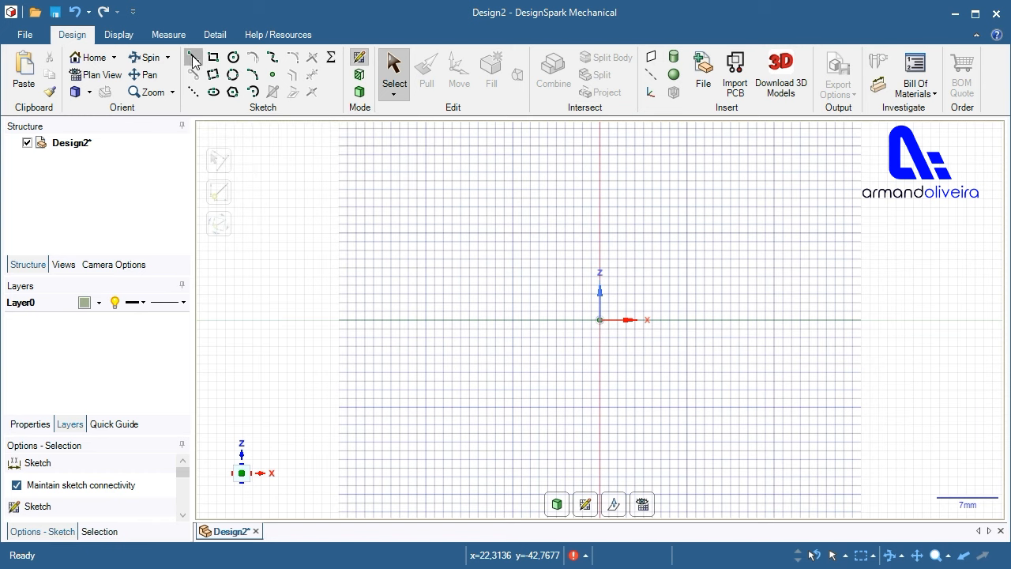
key(shift)
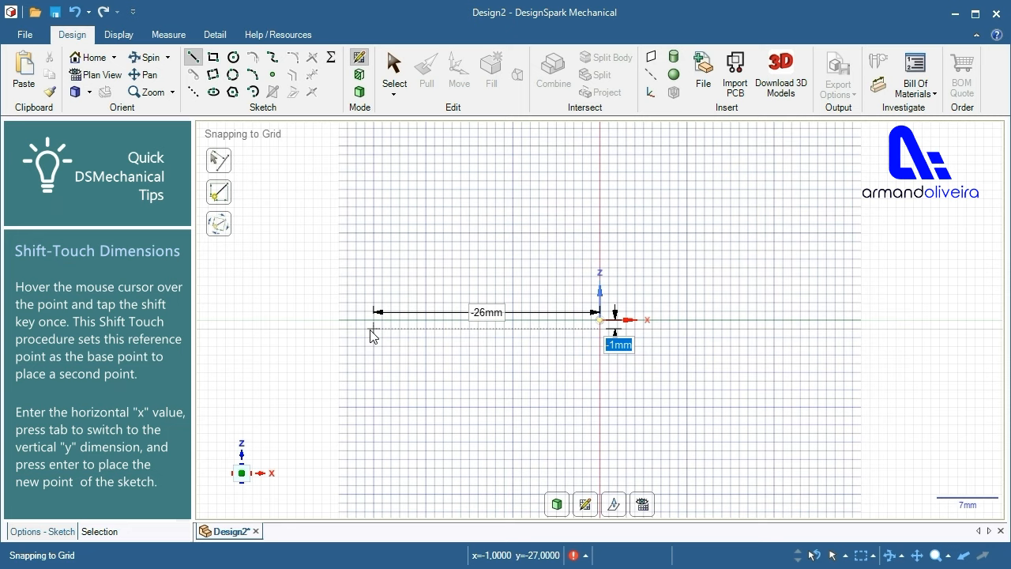
text(-)
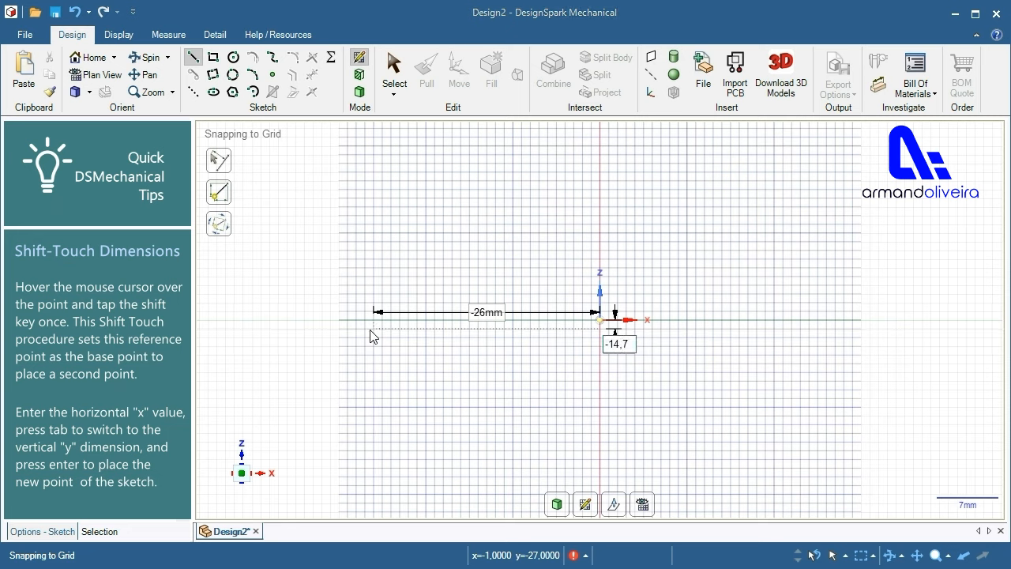
key(Tab)
text(-80)
key(Tab)
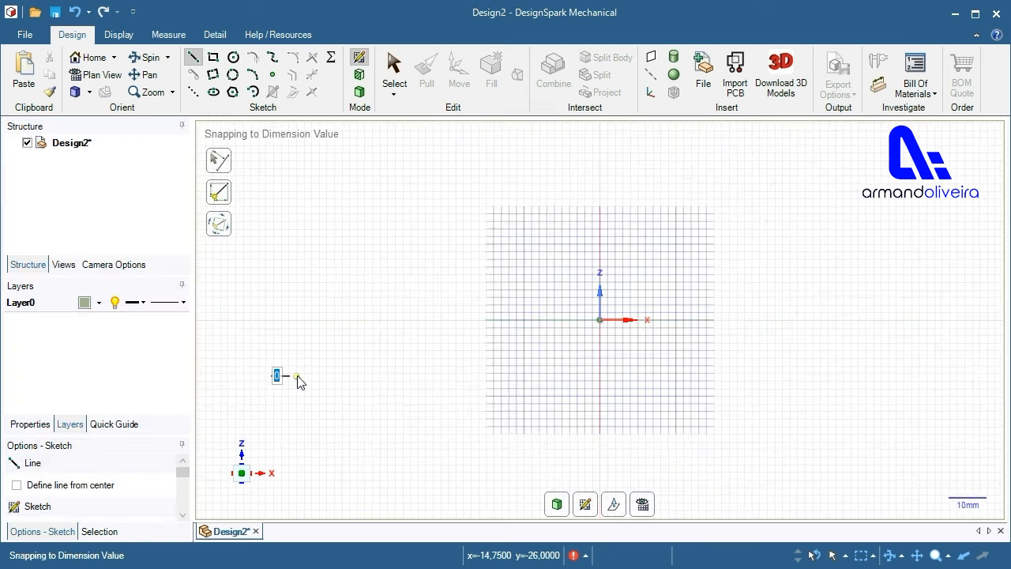
key(Return)
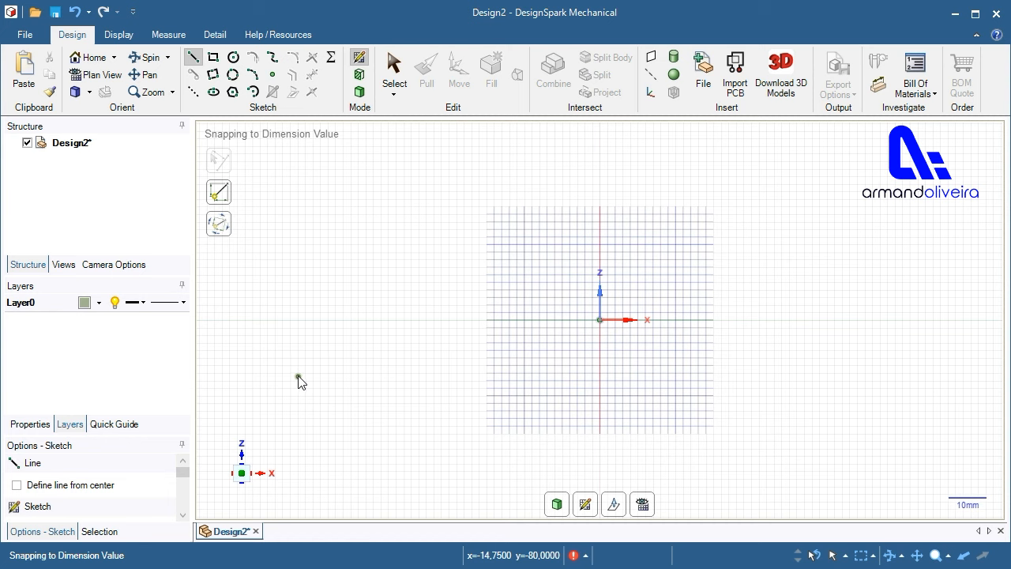
double_click(524, 378)
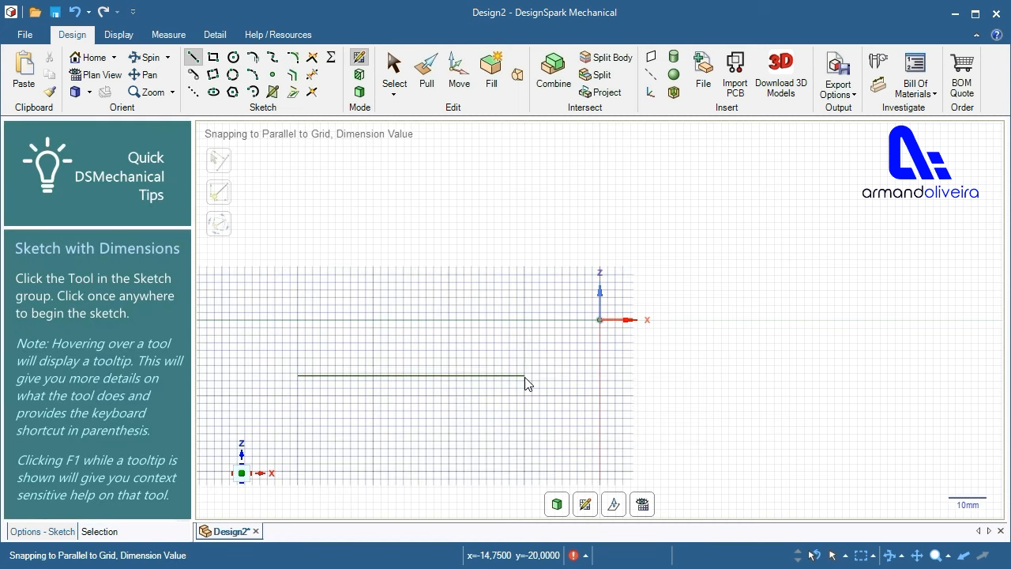
Sketch a sloping line about 10.7 mm long at 125°, starting about 73 mm left of and 2.2 mm below the origin.
click(600, 320)
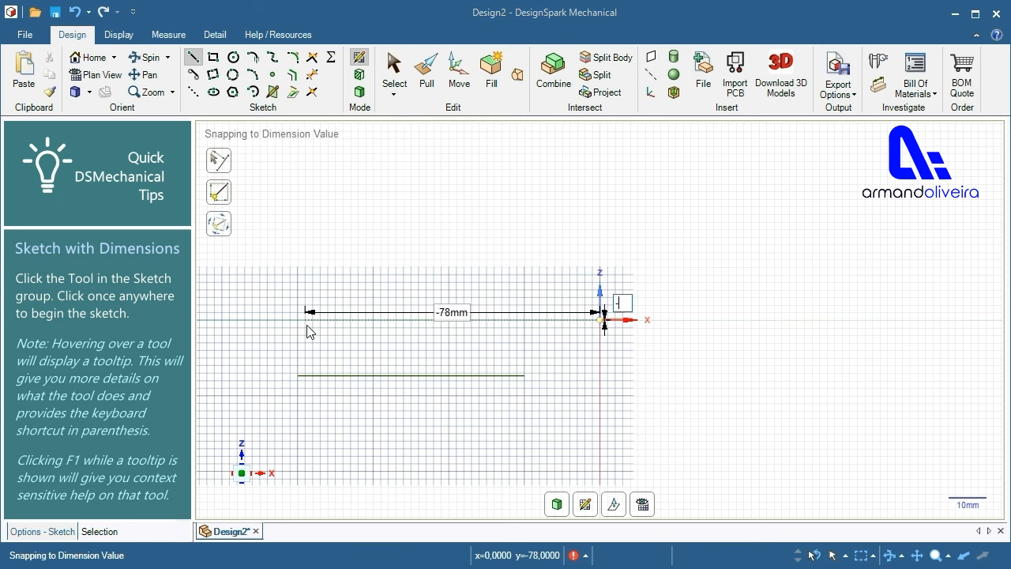
text(-2,2)
key(Tab)
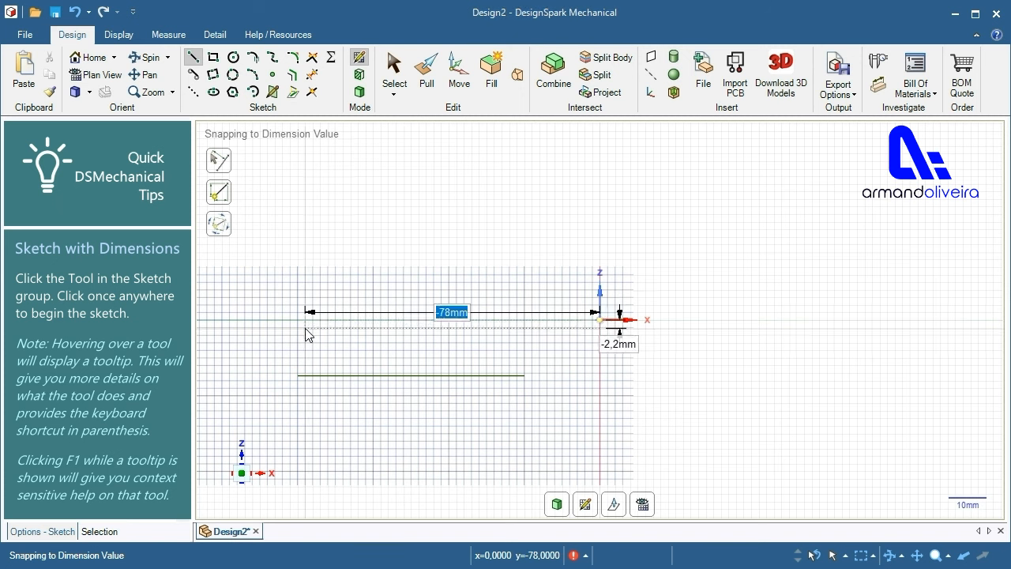
key(BackSpace)
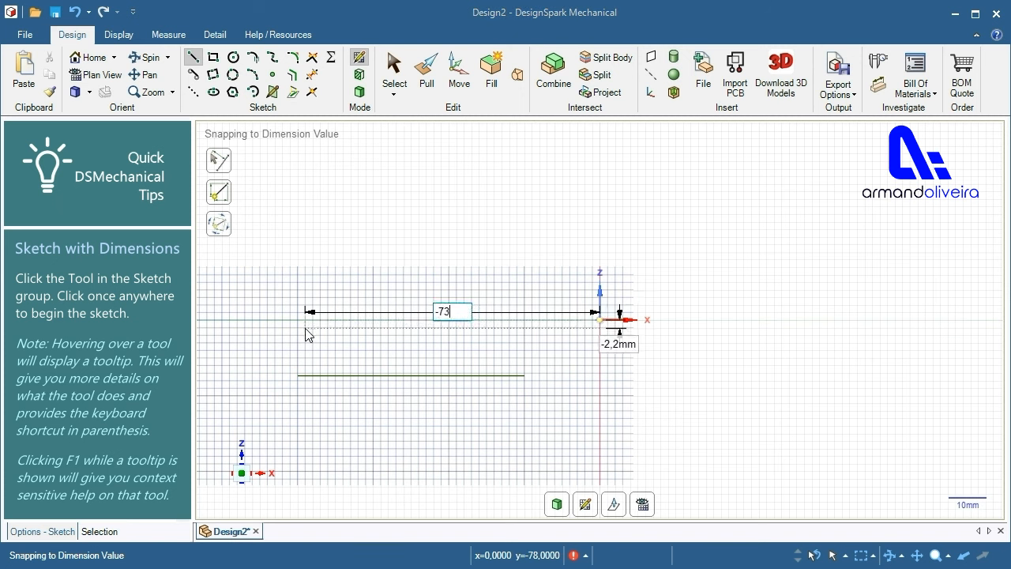
key(Return)
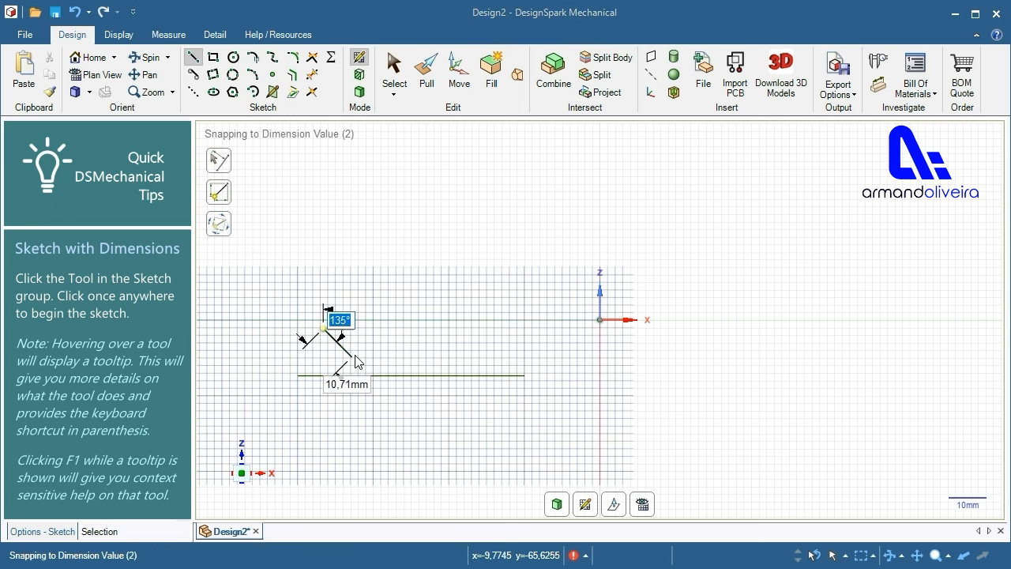
text(125)
key(Return)
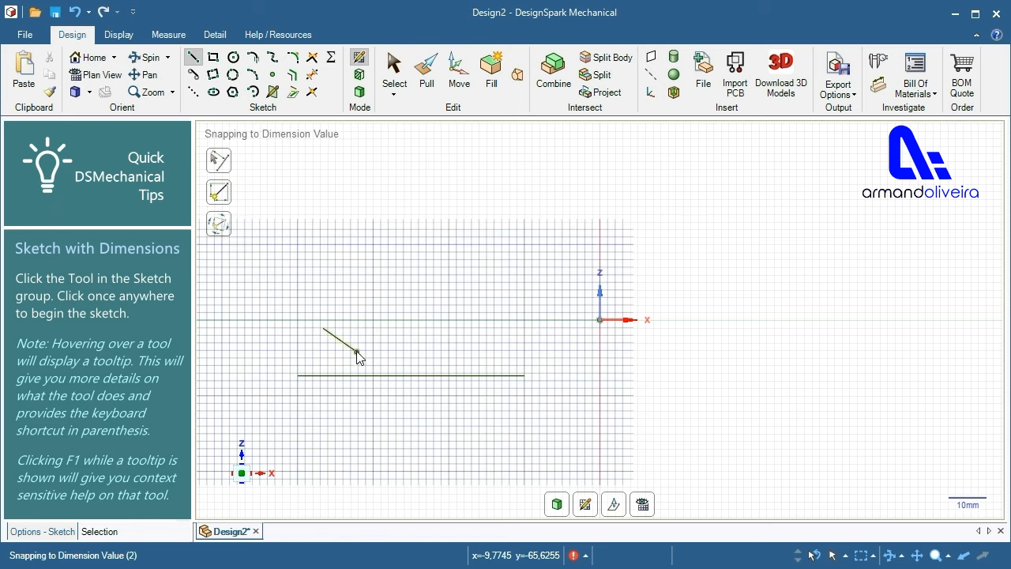
key(Escape)
Sketch a tangent arc from the sloping line's lower end with a 20.32 mm diameter and a 78.33° angle.
scroll(332, 408, up, 2)
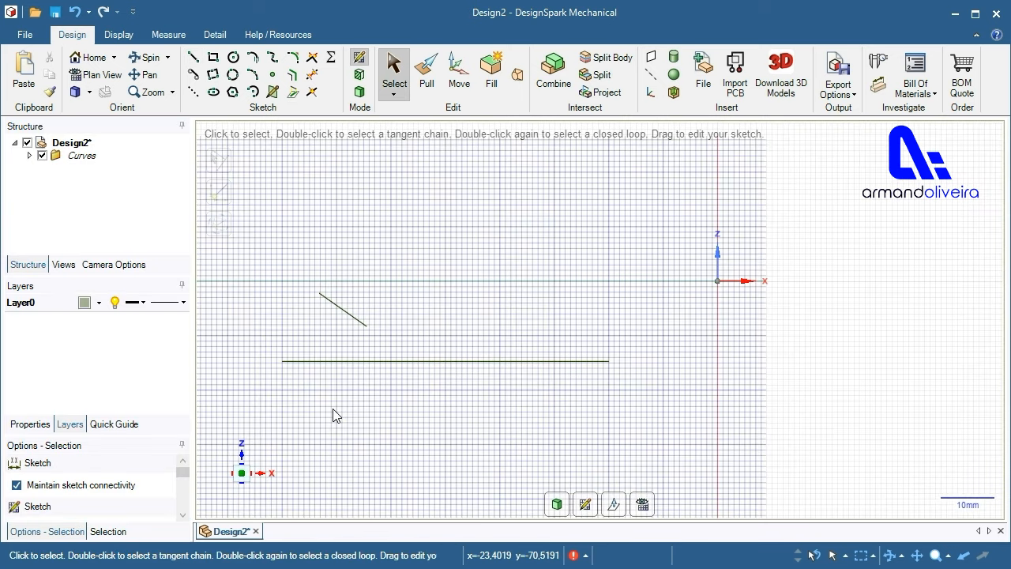
scroll(244, 262, up, 1)
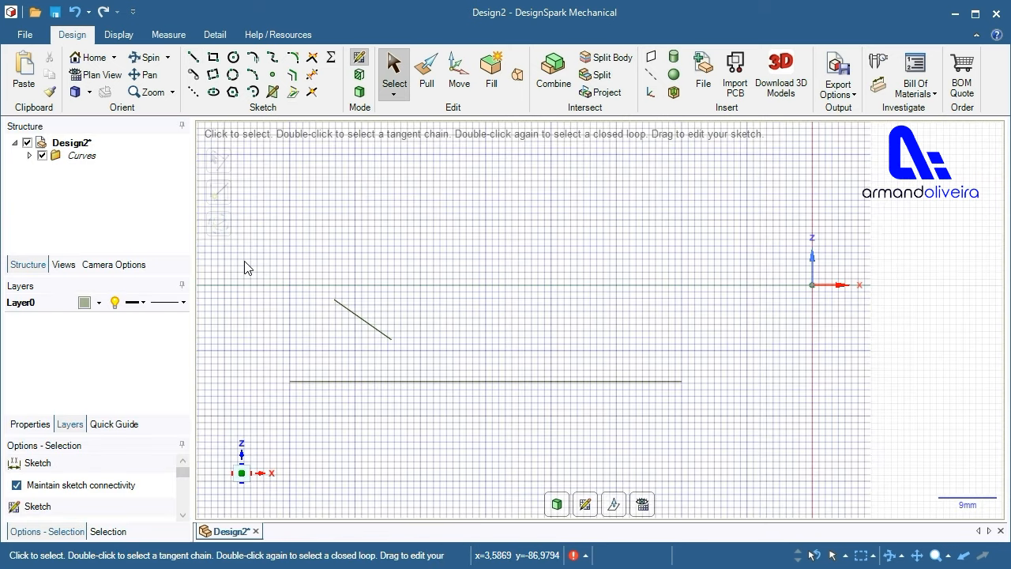
scroll(246, 267, up, 1)
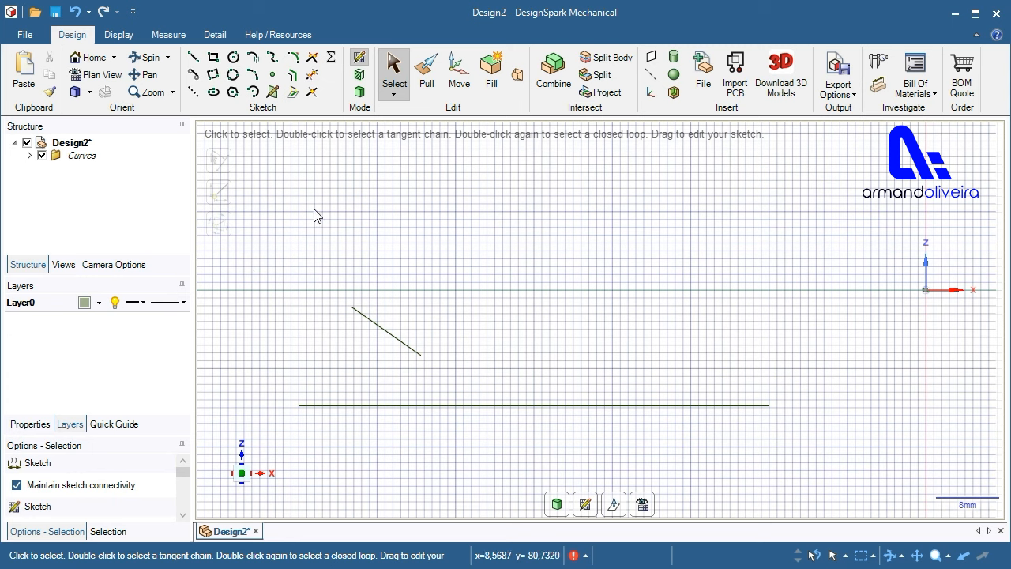
click(259, 60)
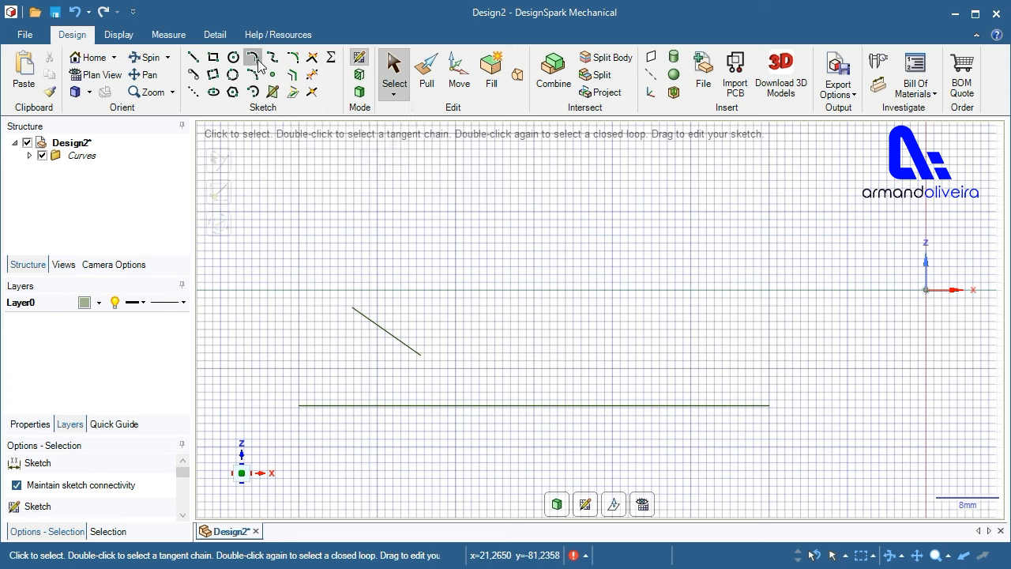
click(432, 371)
text(20,32)
key(Tab)
text(78,33)
key(Return)
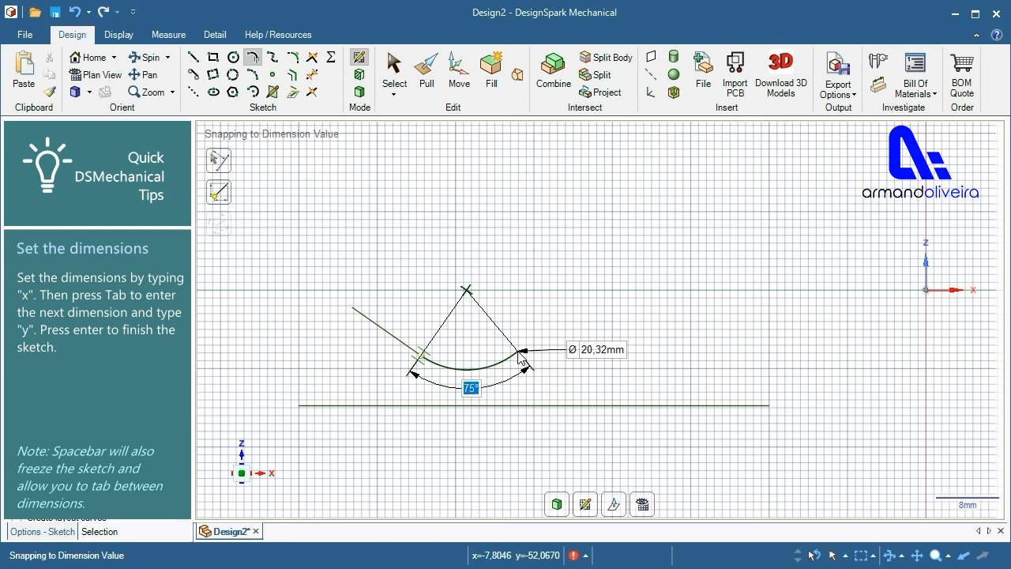
Continue from the first arc's end with an upward-bulging tangent arc of 30.5 mm diameter.
click(523, 353)
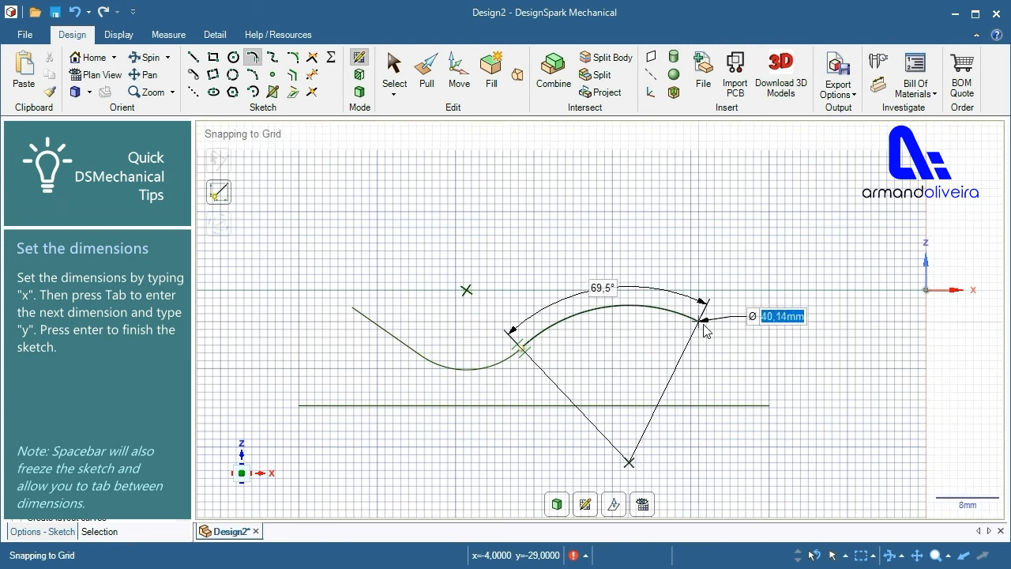
text(30,5)
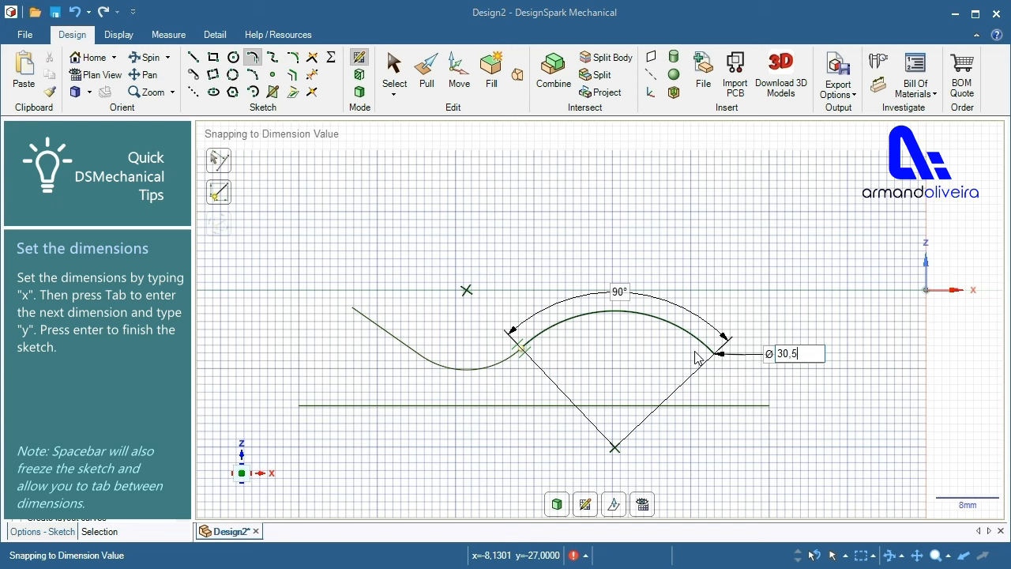
key(Tab)
text(8)
key(Return)
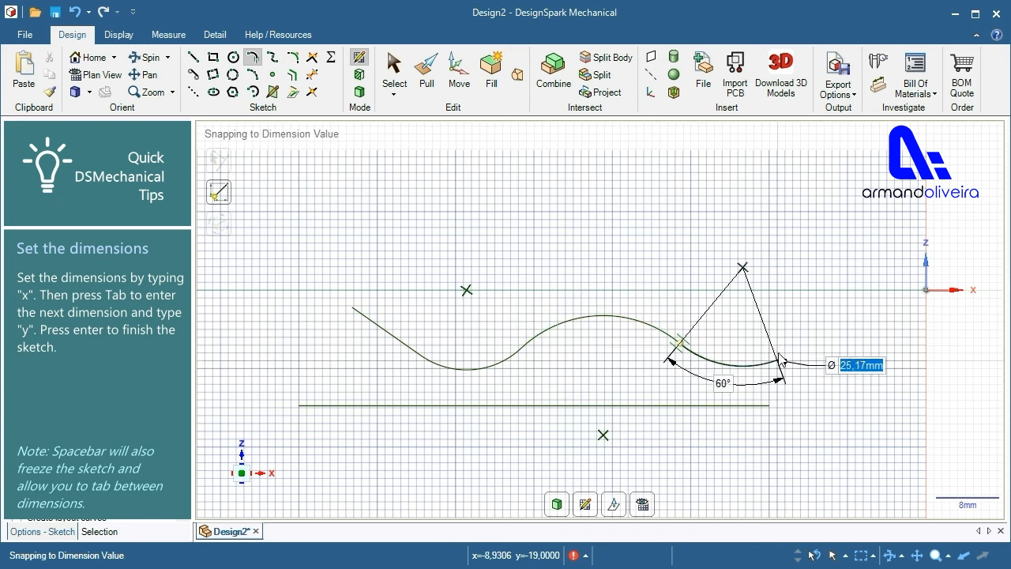
Add a third tangent arc curving up to the right, 20.32 mm in diameter and spanning about 127°.
key(Tab)
text(12)
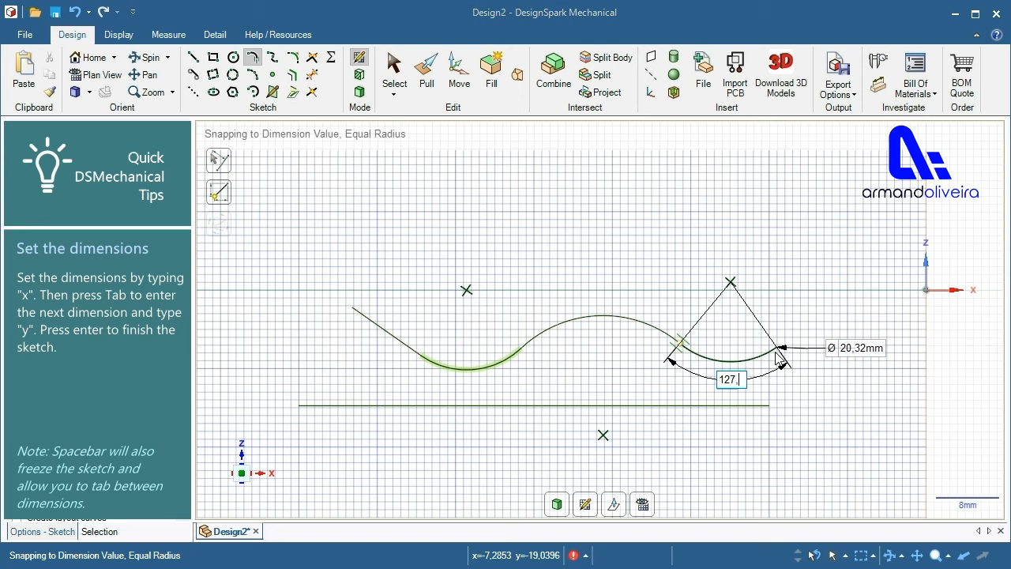
key(Return)
key(Escape)
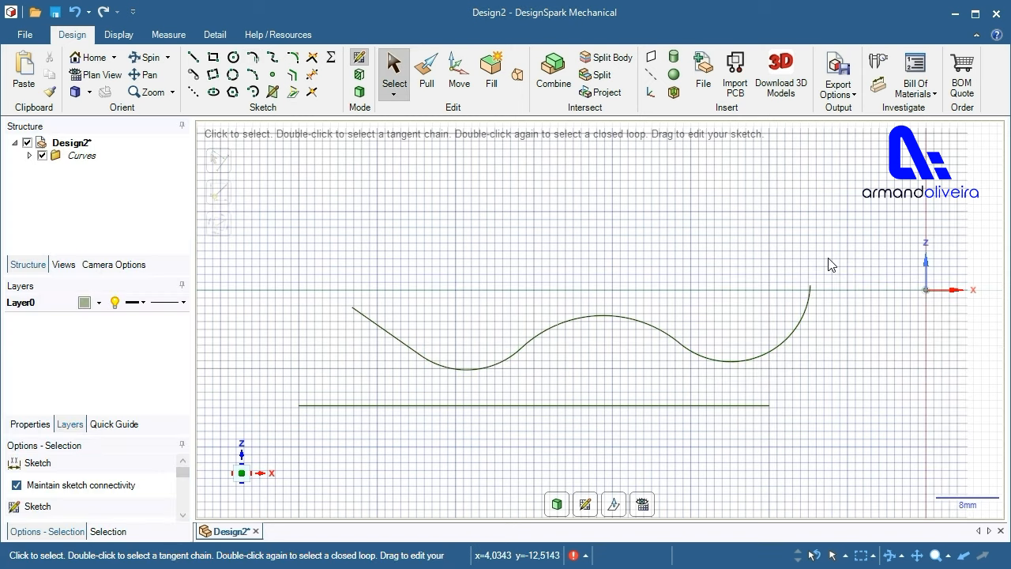
Place a sketch point on the free end of the third arc.
key(z)
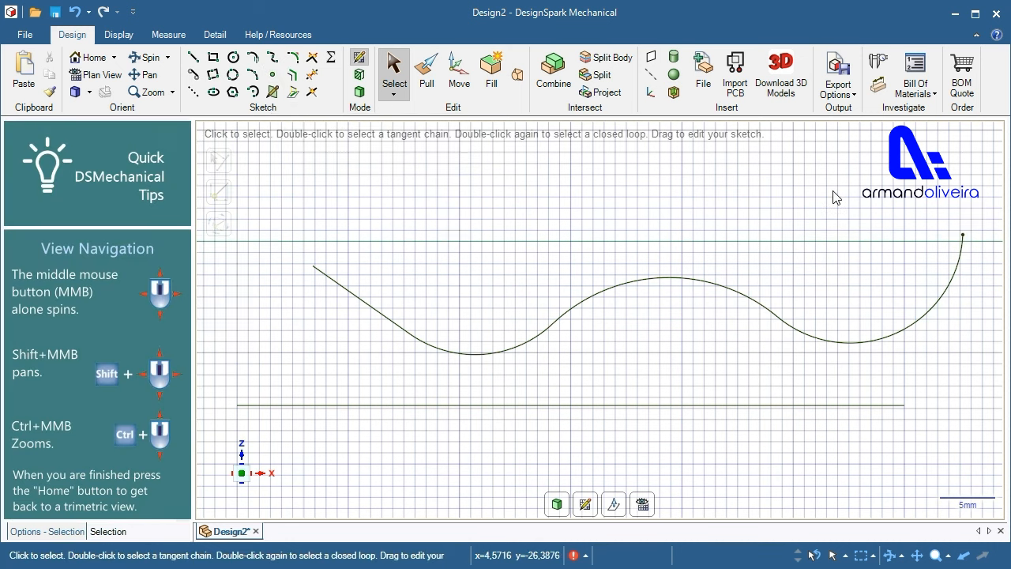
mouse_move(908, 156)
middle_down()
mouse_move(836, 198)
mouse_move(553, 223)
mouse_move(882, 359)
middle_up()
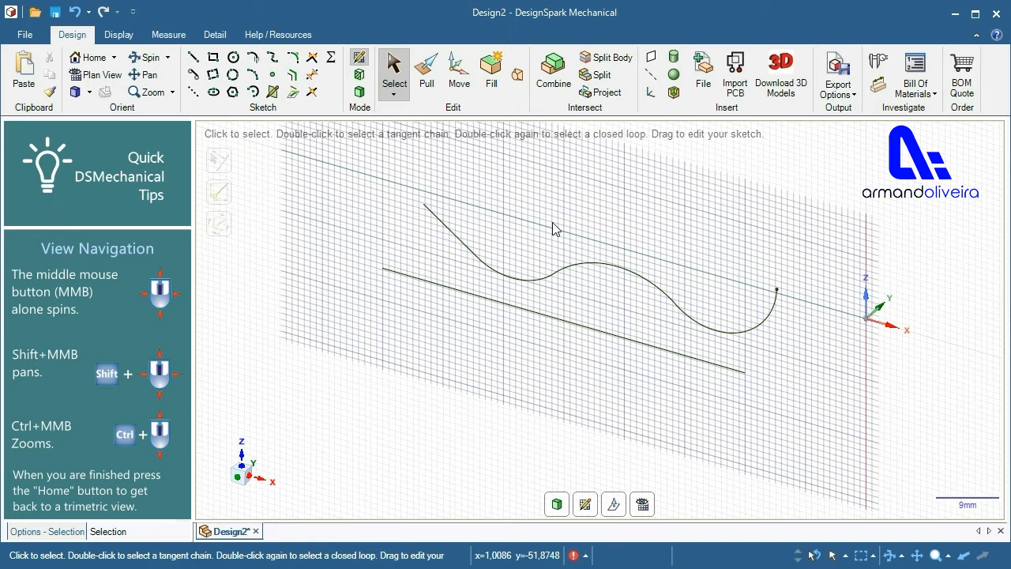
scroll(890, 399, up, 1)
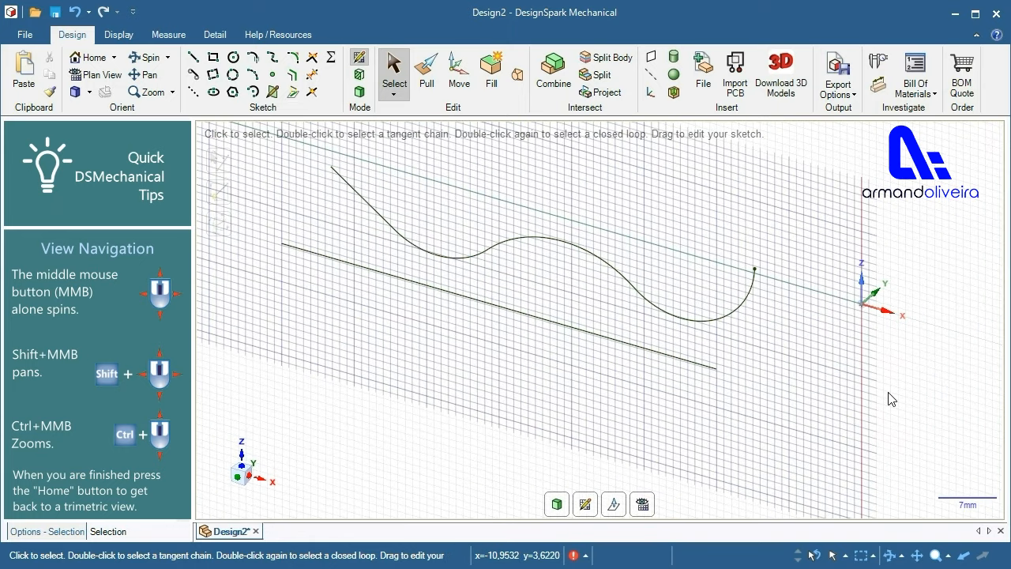
scroll(976, 259, up, 1)
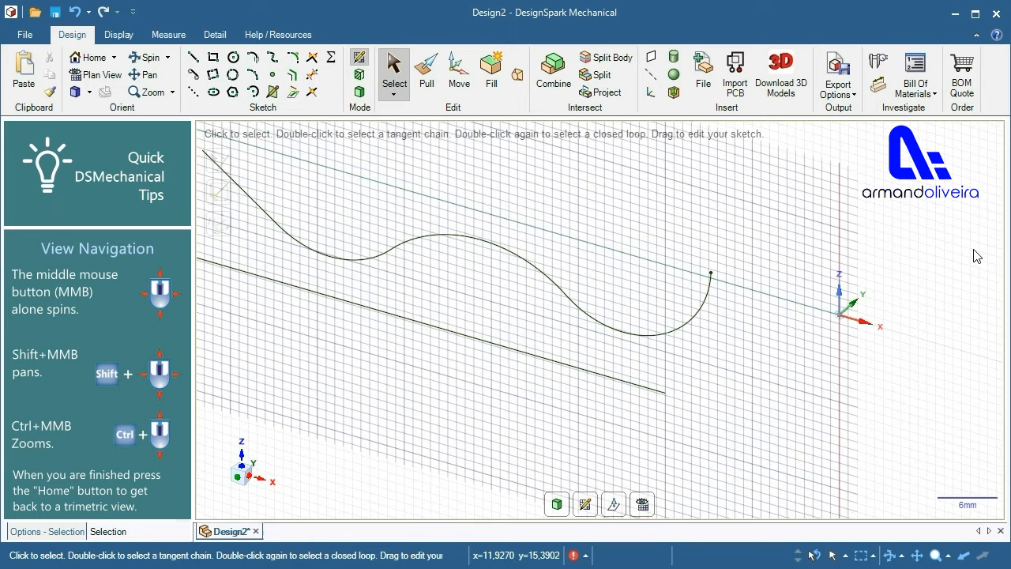
Start a Pull revolve of the sketch point at the third arc's end, using the Y axis as the rotation axis.
click(426, 79)
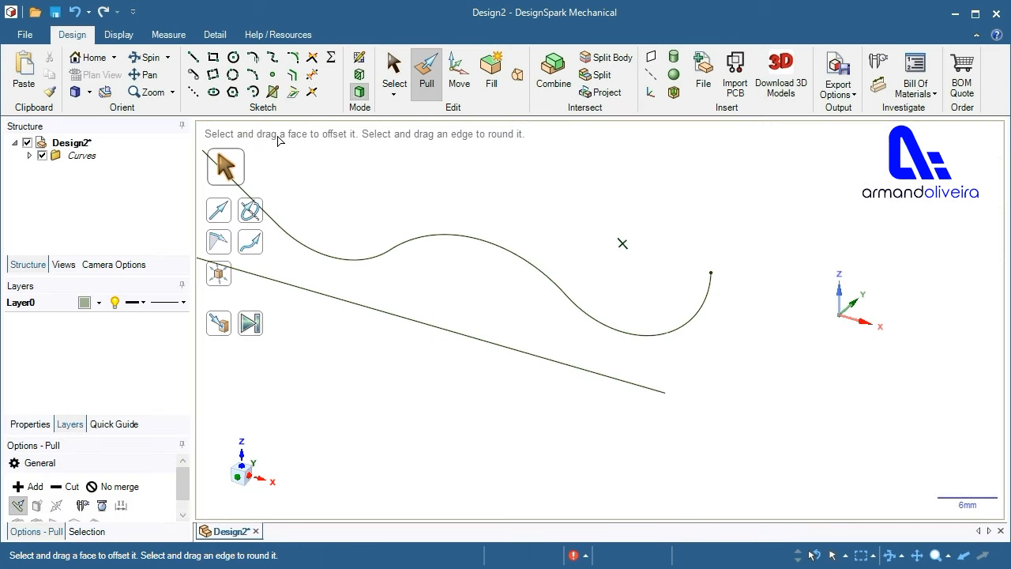
click(30, 156)
click(99, 236)
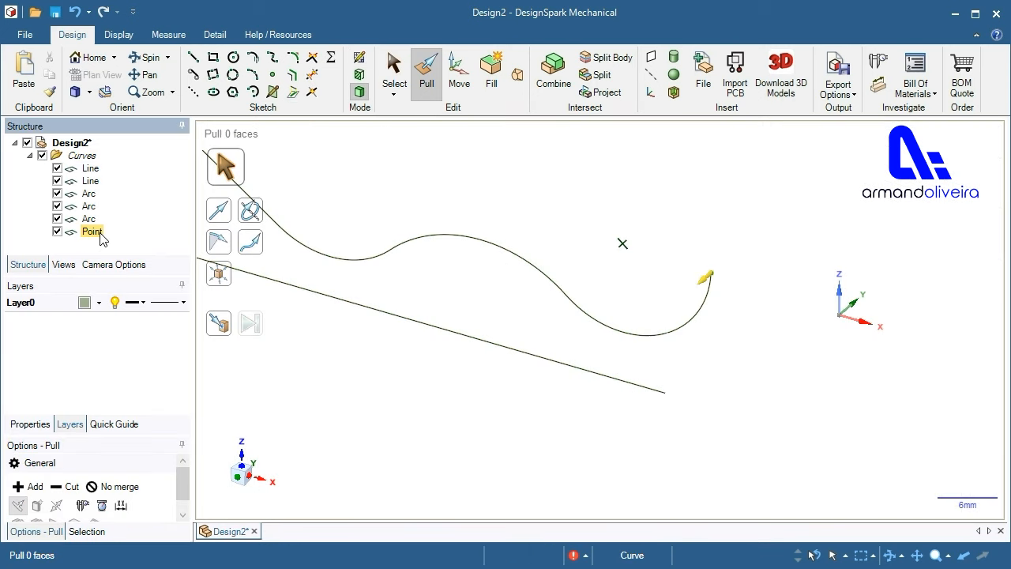
click(252, 210)
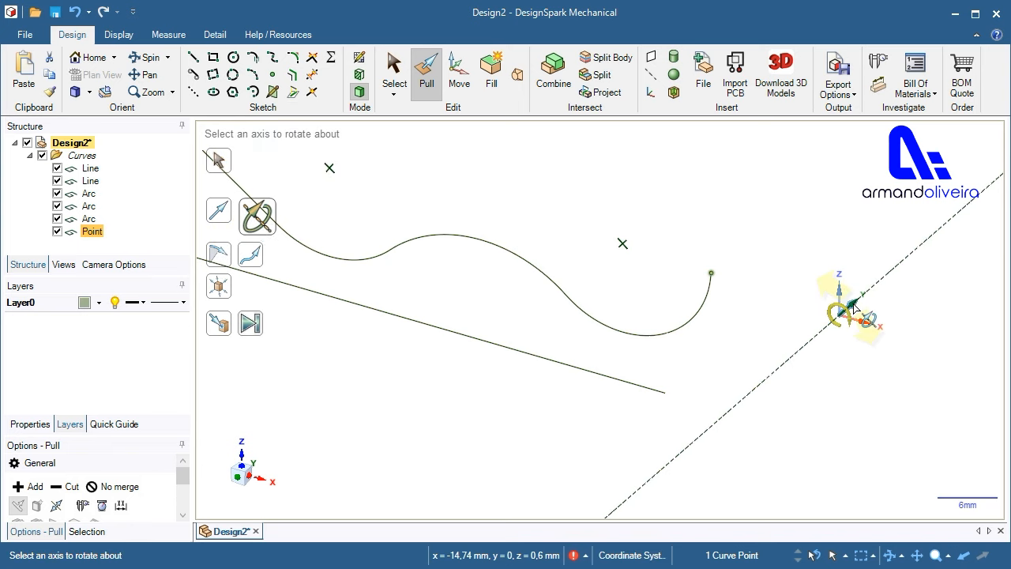
click(854, 309)
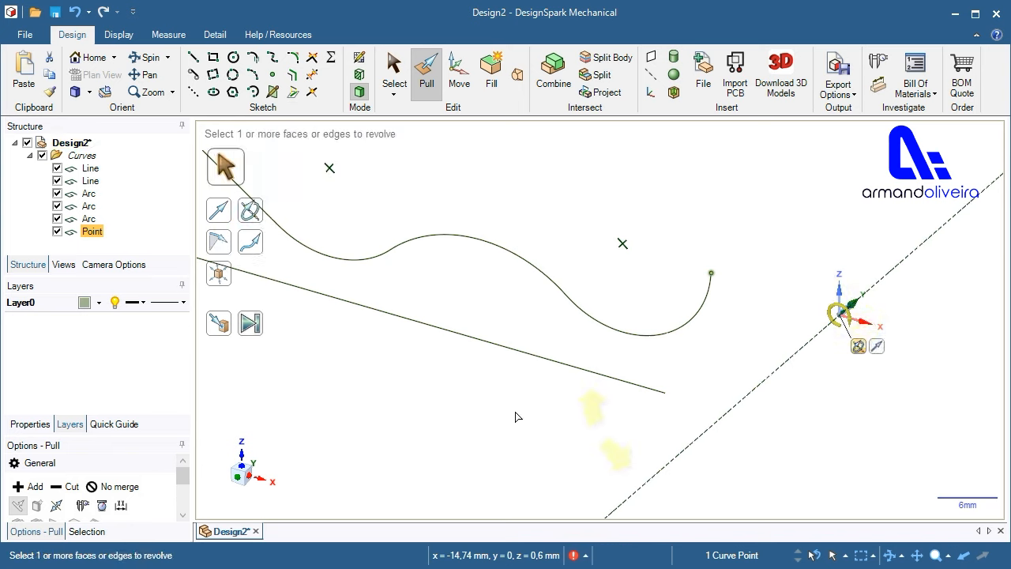
Revolve the point into a right-handed helix with 8.02 mm height, 4.6 mm pitch and 0° taper angle.
scroll(182, 485, down, 3)
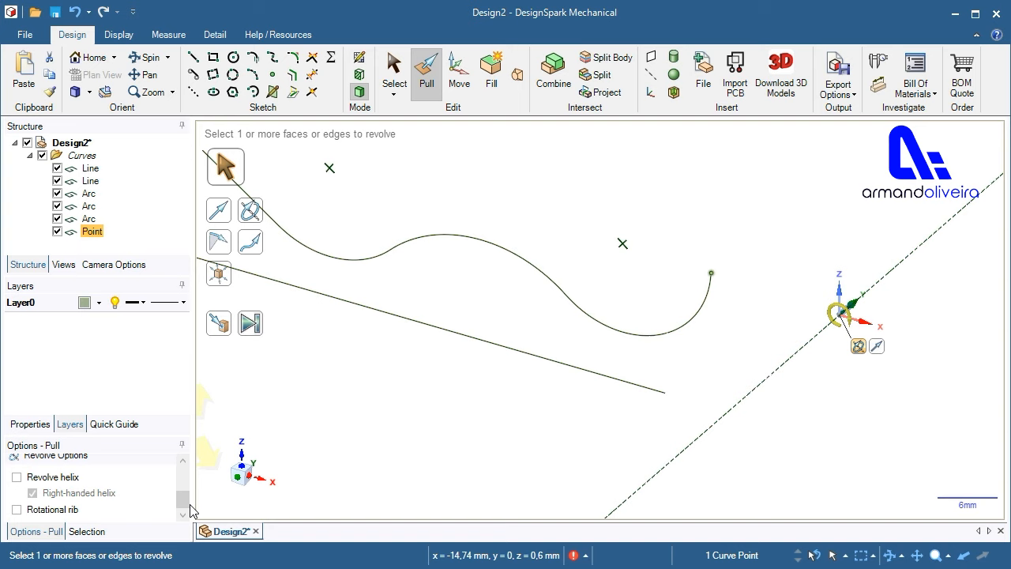
click(16, 477)
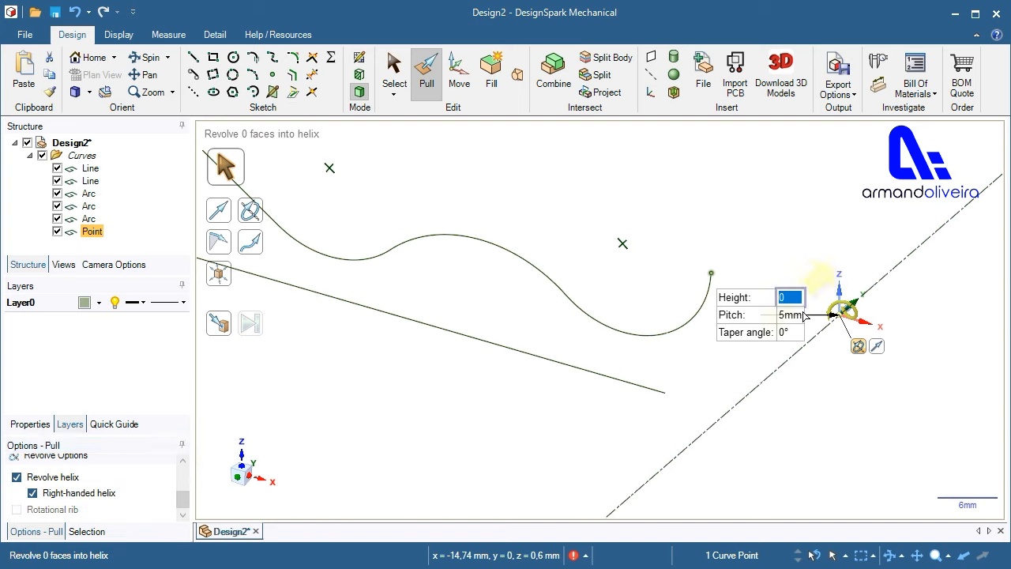
text(8)
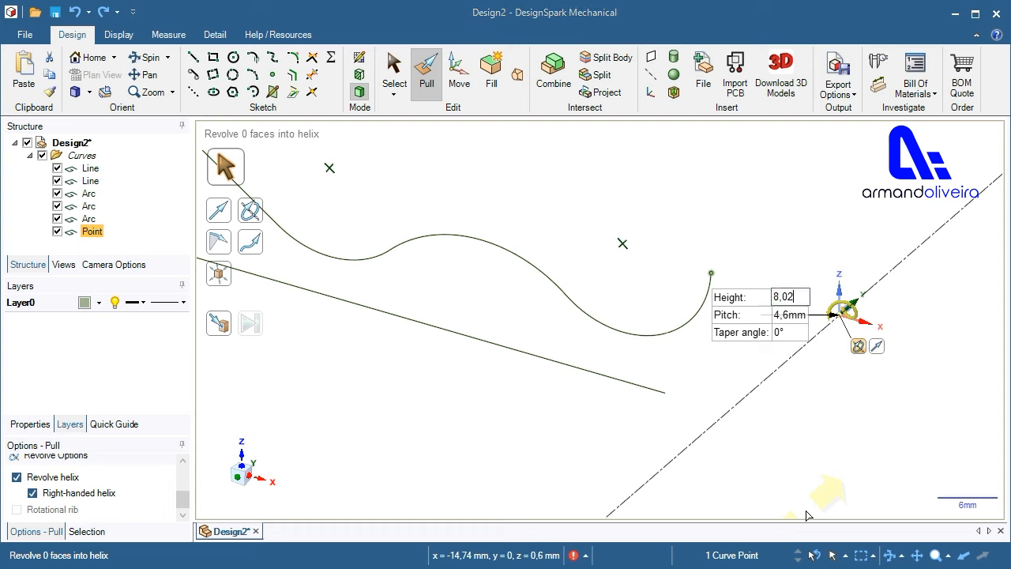
text(,02)
key(Tab)
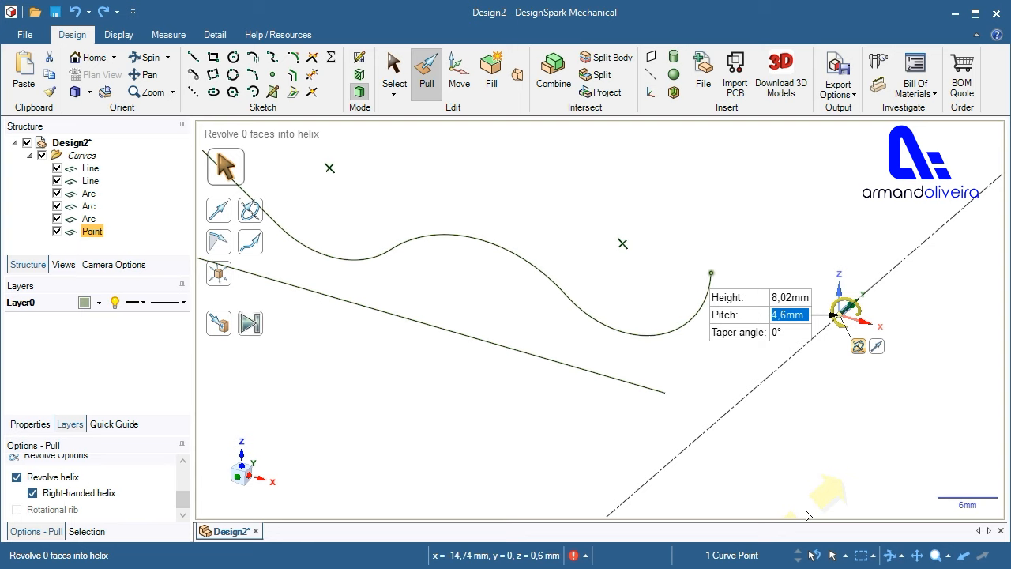
key(Tab)
key(Return)
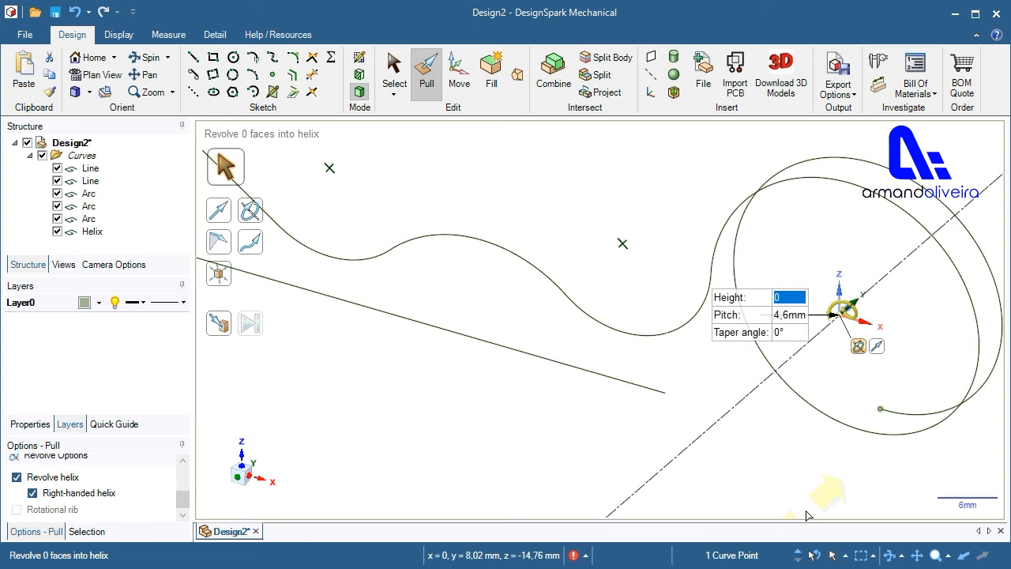
key(Escape)
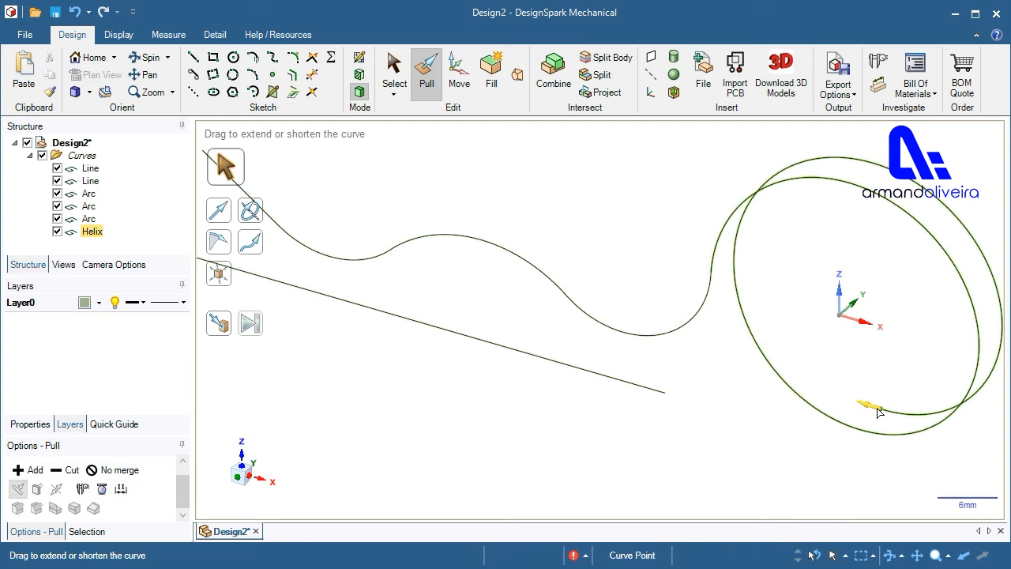
Extend the helix's free end with a tangent straight line about 10 mm long using Pull.
drag(879, 411, 817, 396)
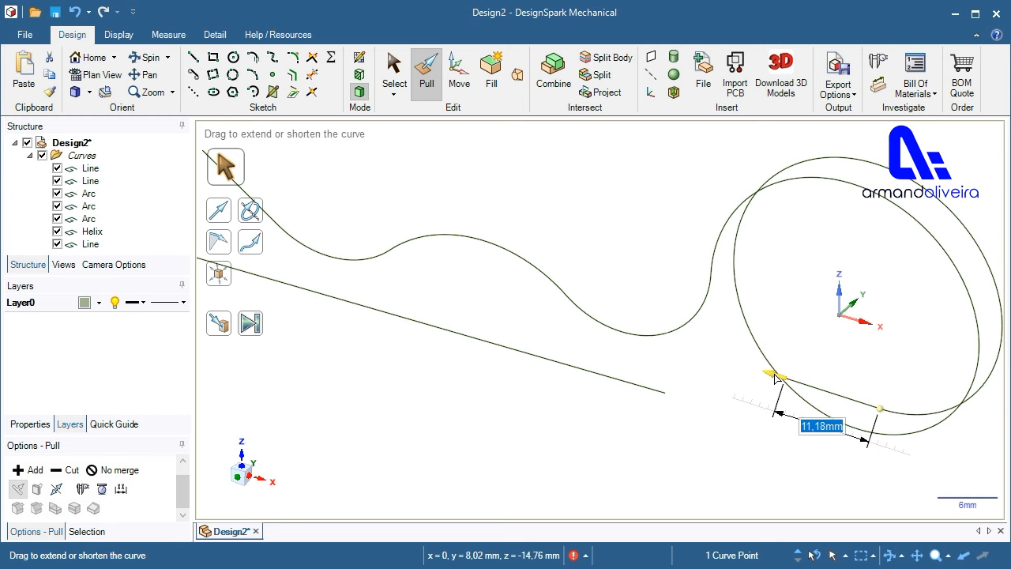
key(Escape)
Blend a connecting line between the free end of the helix's straight extension and the near end of the long line.
mouse_move(744, 402)
middle_down()
mouse_move(718, 444)
mouse_move(740, 467)
mouse_move(727, 485)
middle_up()
scroll(905, 490, up, 1)
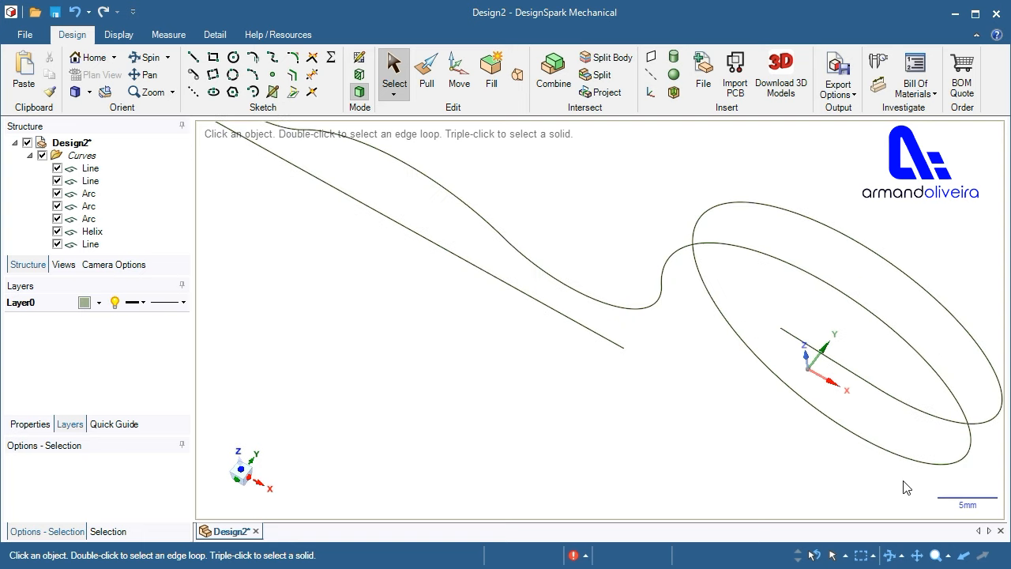
scroll(972, 480, up, 1)
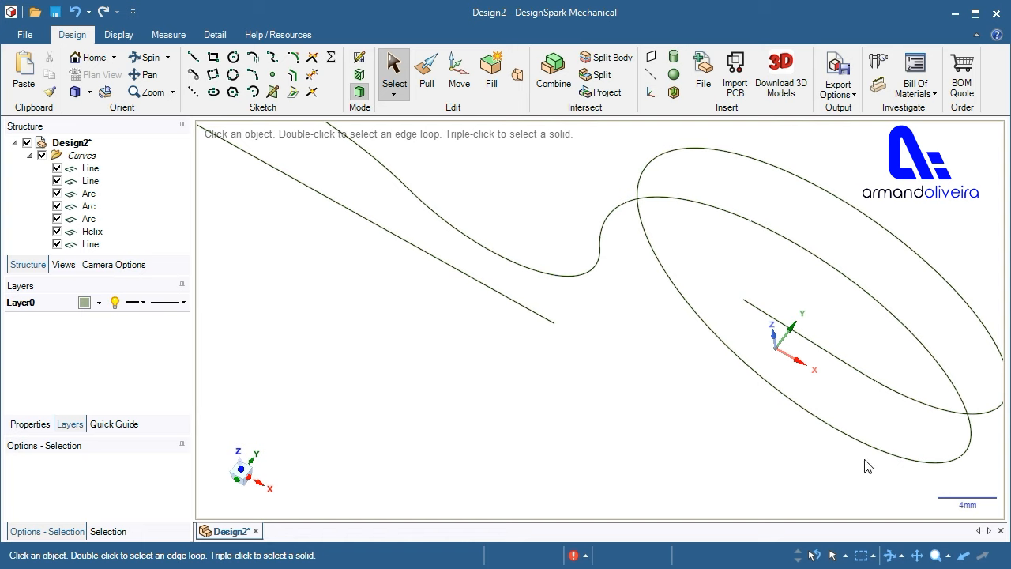
click(518, 76)
click(744, 301)
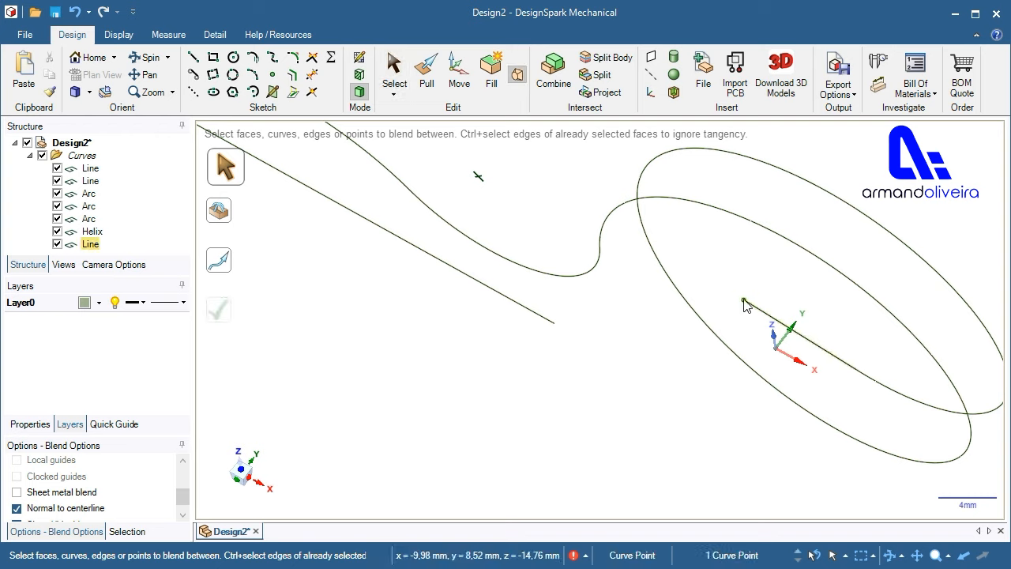
click(555, 324)
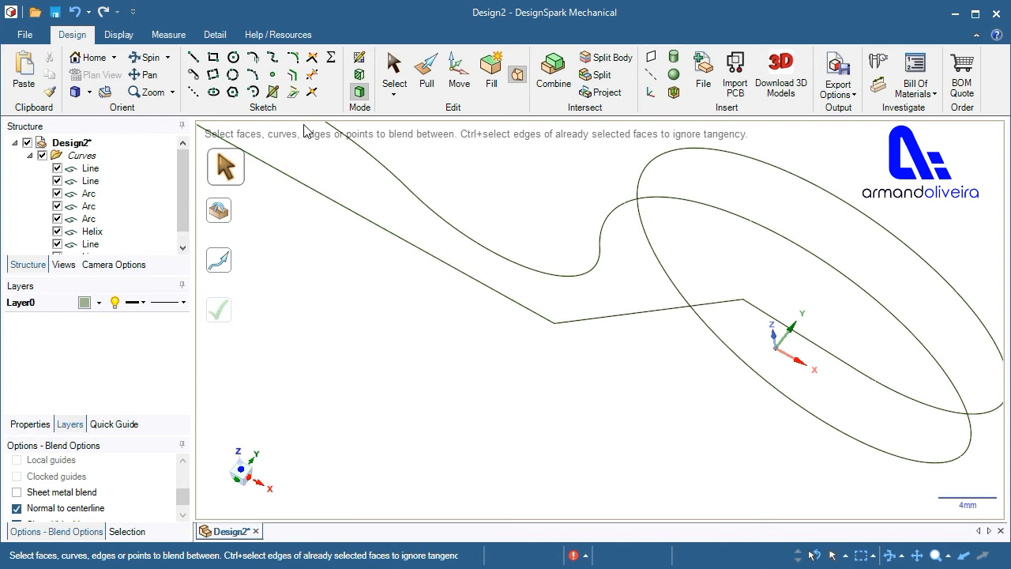
Round the corner between the long line and the connecting line with a 6 mm radius.
click(294, 62)
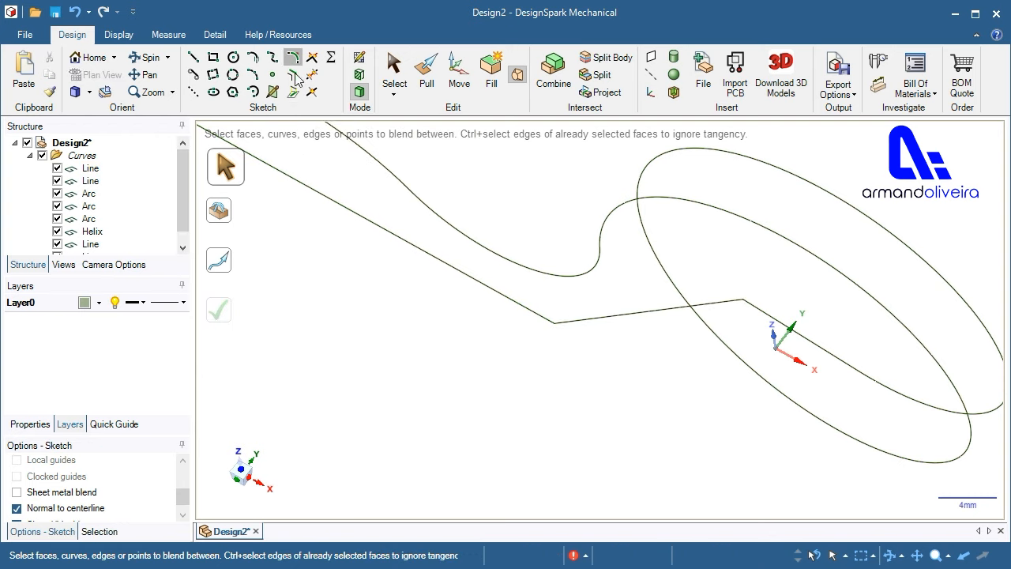
click(527, 310)
click(589, 320)
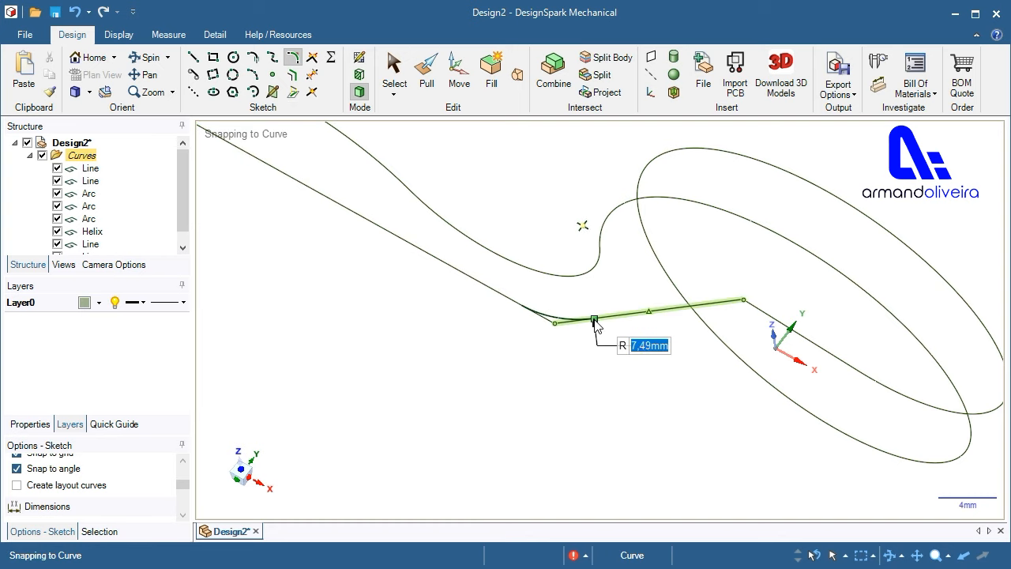
text(6)
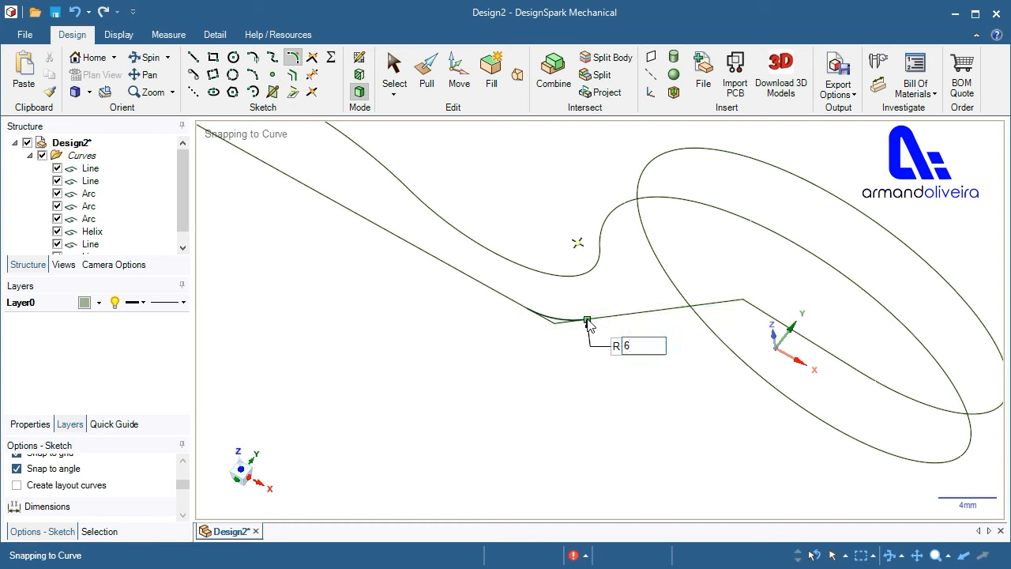
key(Return)
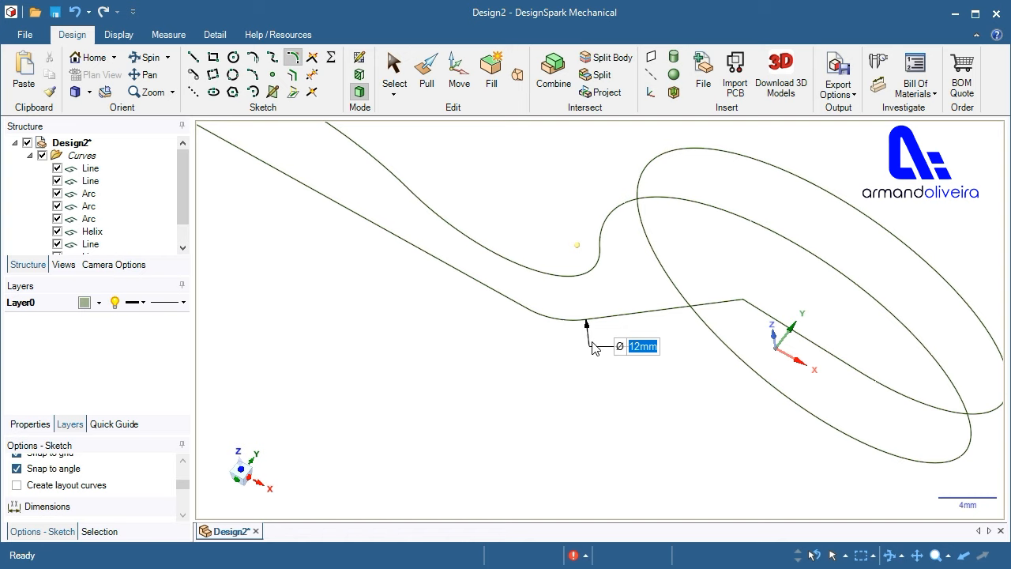
Round the corner between the connecting line and the helix's straight extension with a 6 mm radius.
click(715, 304)
click(742, 306)
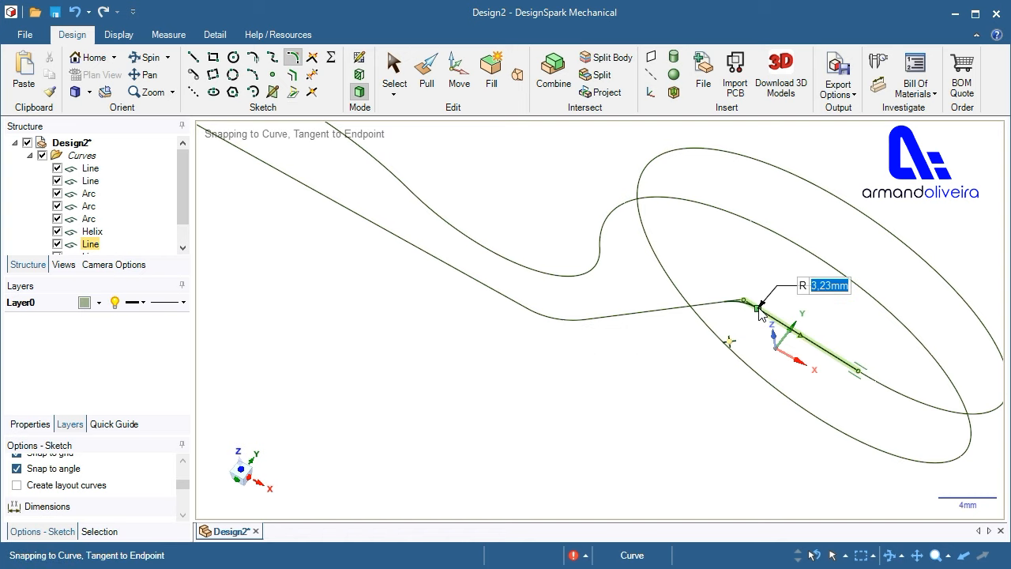
text(6)
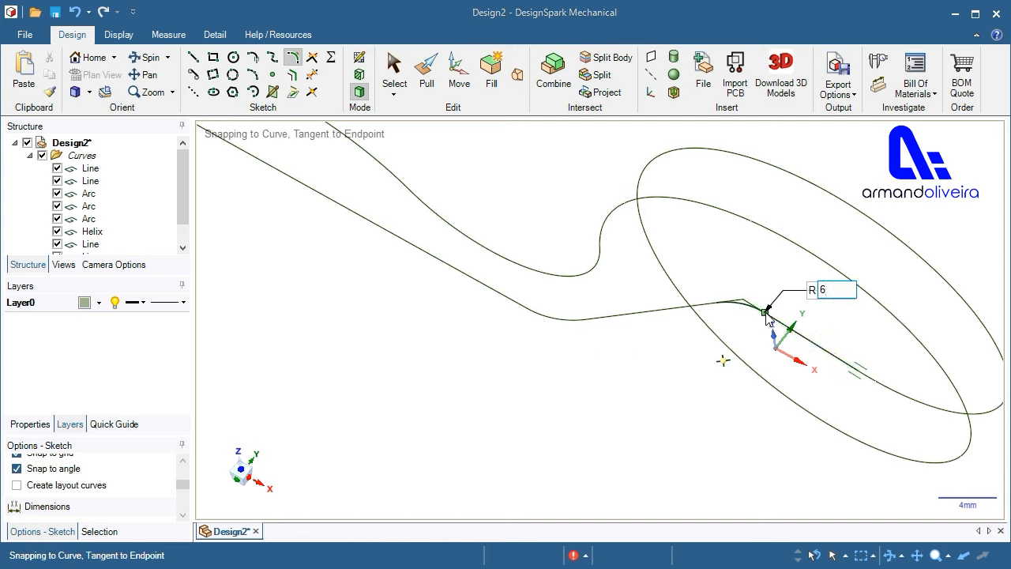
key(Return)
key(s)
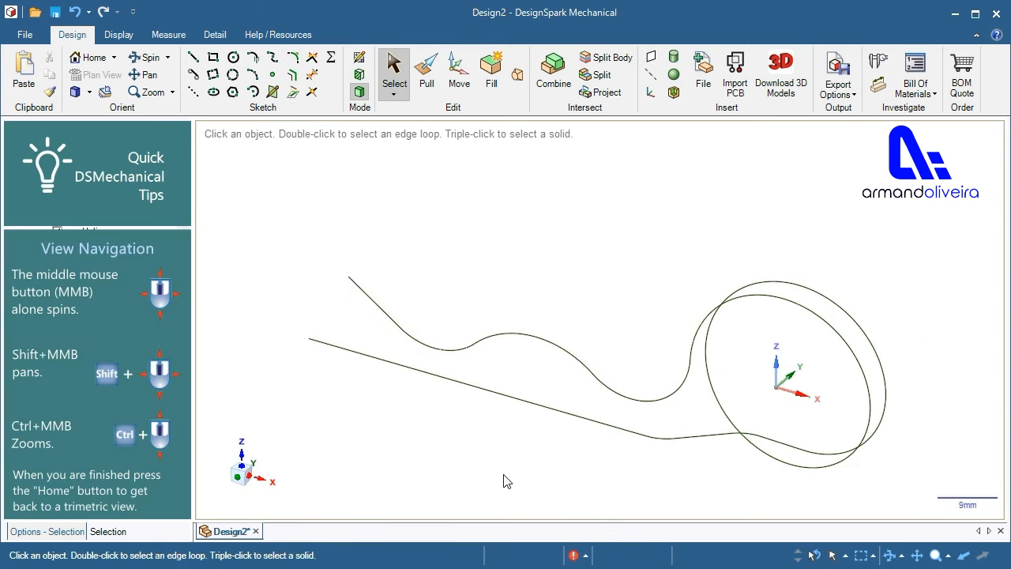
Start a sketch on a plane perpendicular to the long line at its free end.
middle_drag(778, 391, 860, 426)
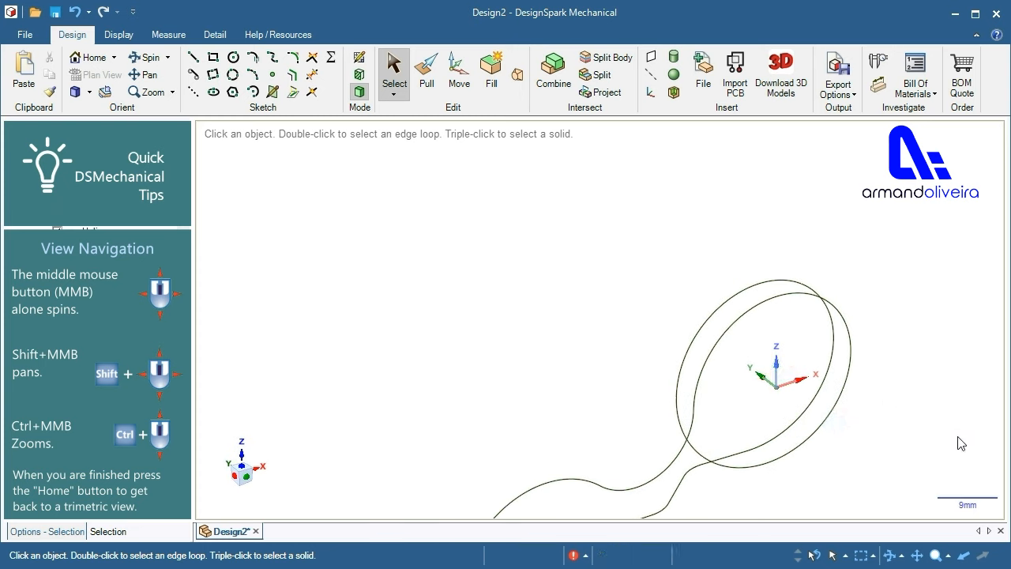
key(z)
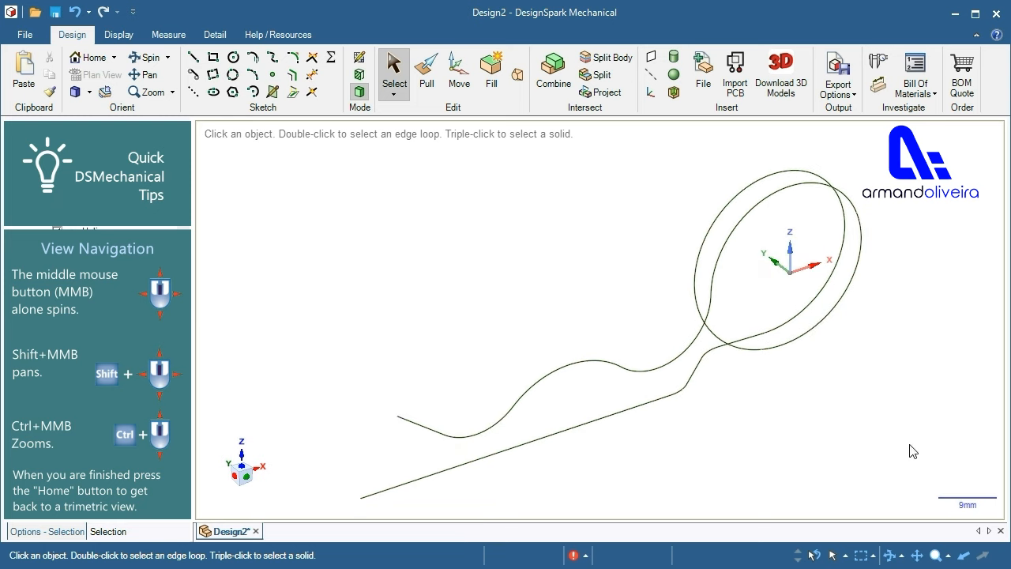
click(360, 58)
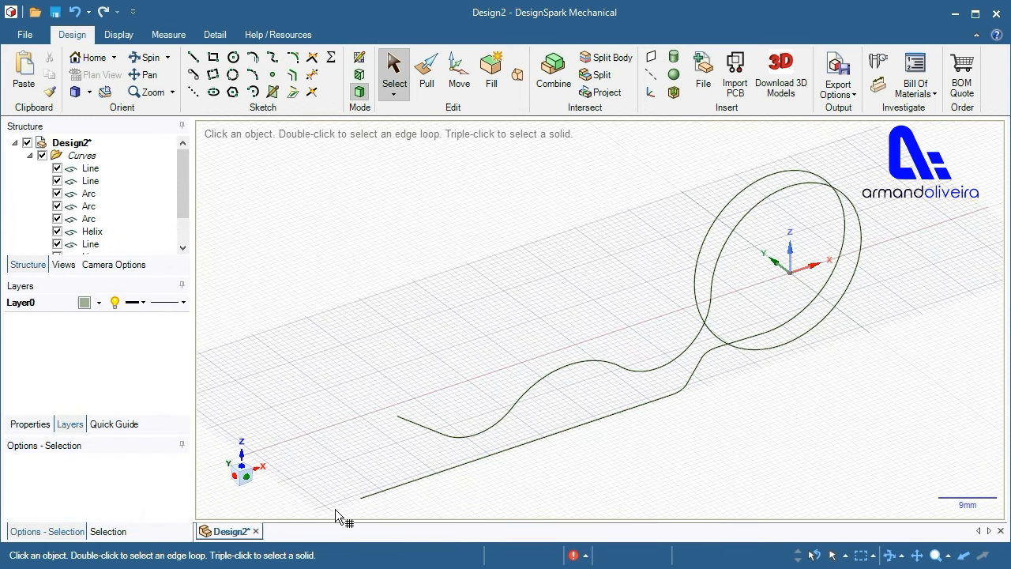
click(356, 502)
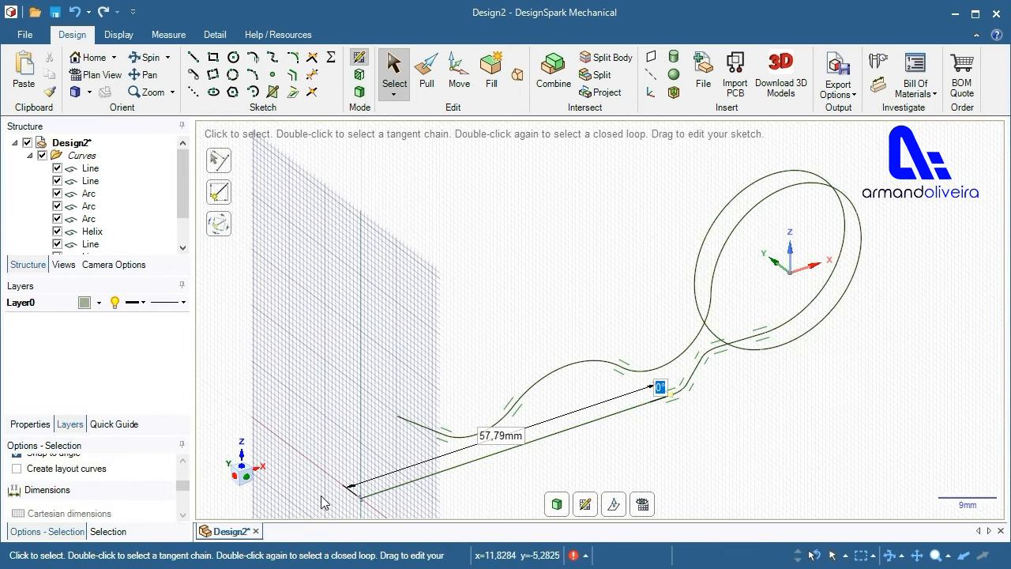
Sketch a 4.5 mm diameter circle centred on the long line's free end and return to 3D mode.
scroll(379, 515, up, 5)
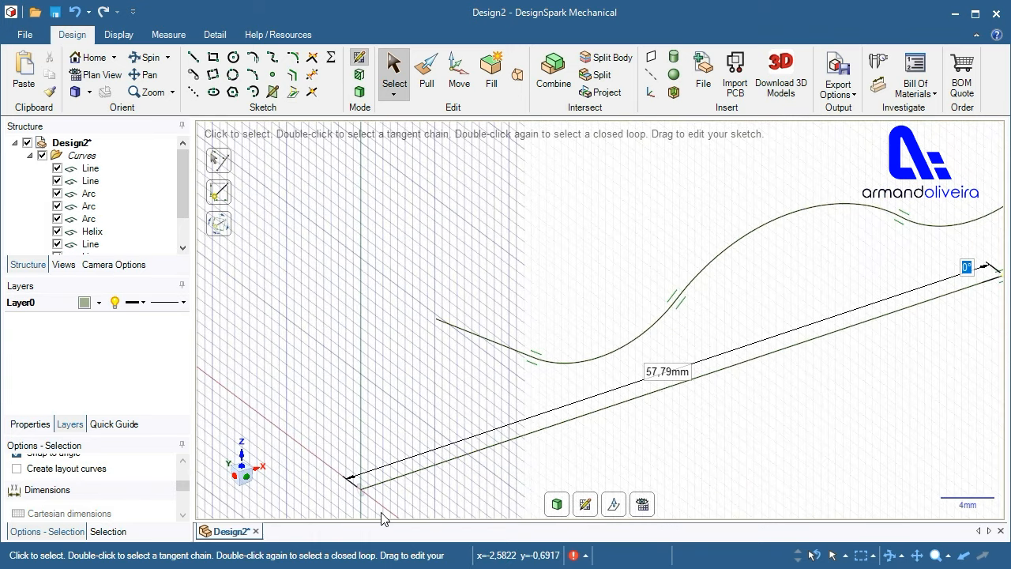
scroll(380, 515, up, 3)
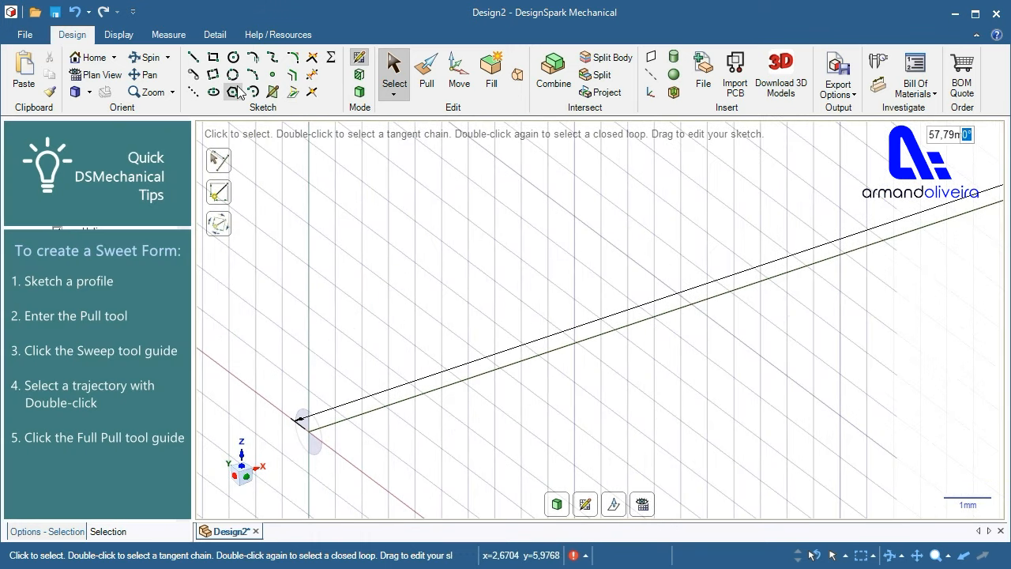
click(237, 58)
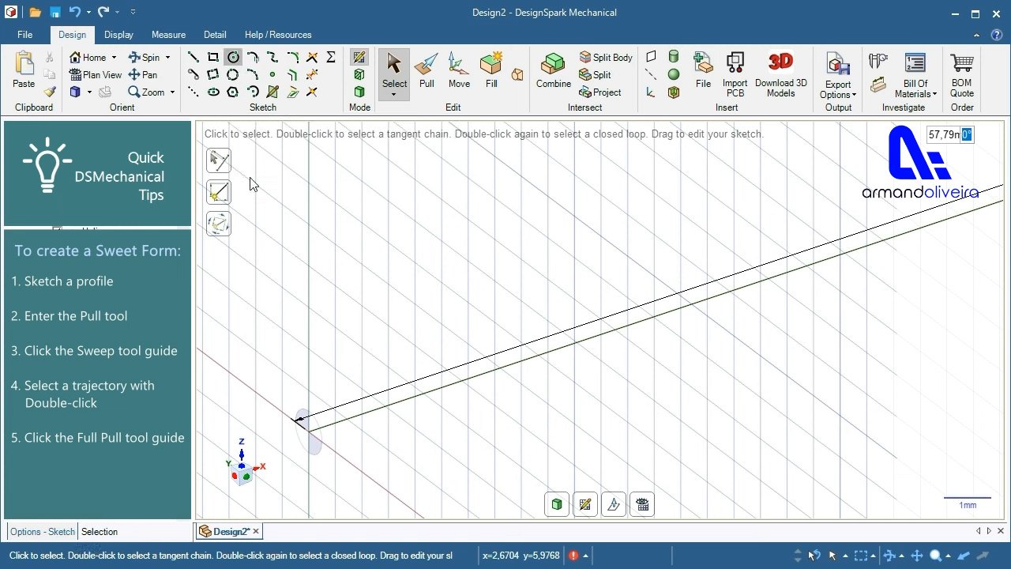
click(309, 430)
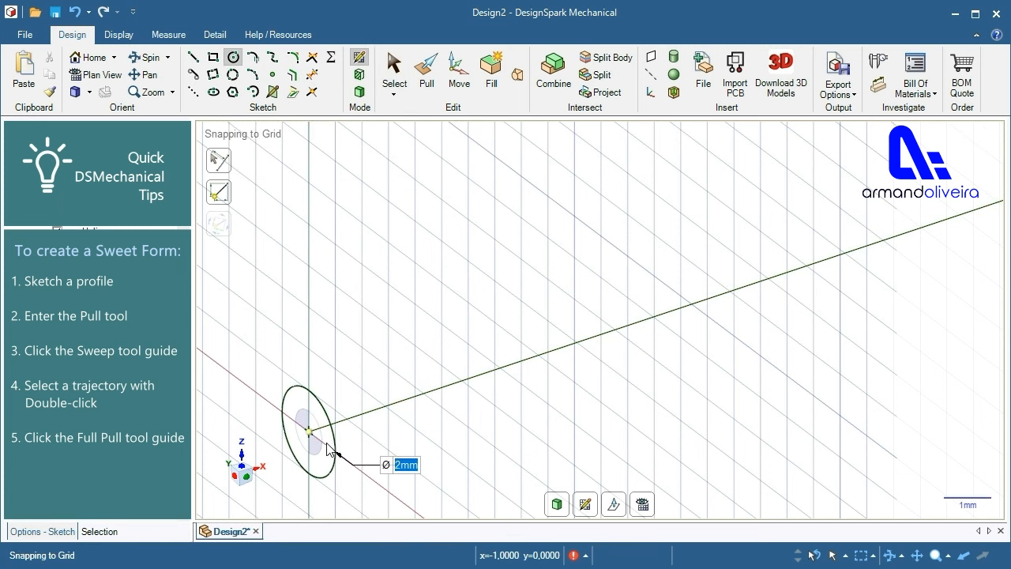
text(4)
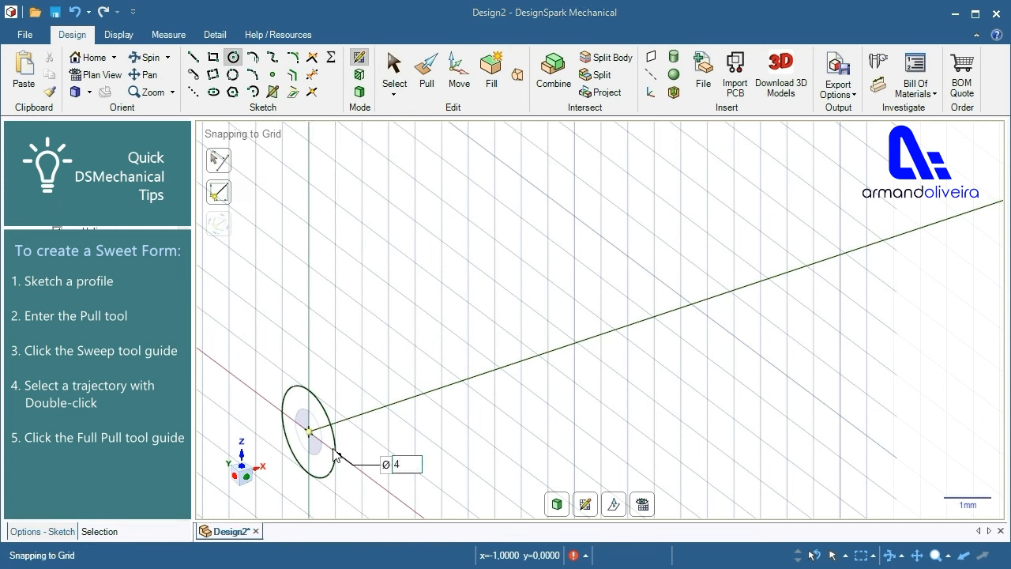
text(,5)
key(Return)
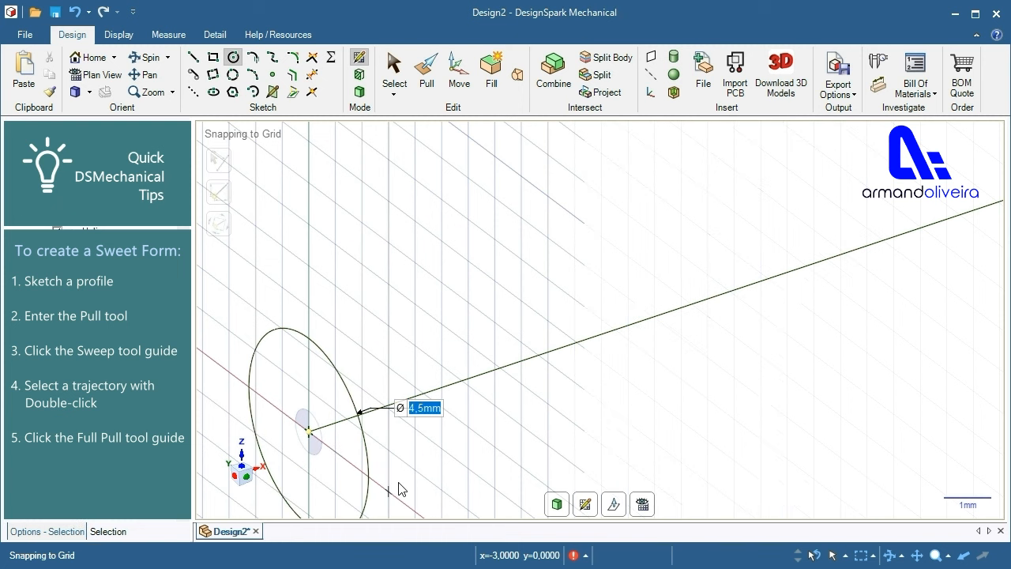
key(Escape)
click(557, 503)
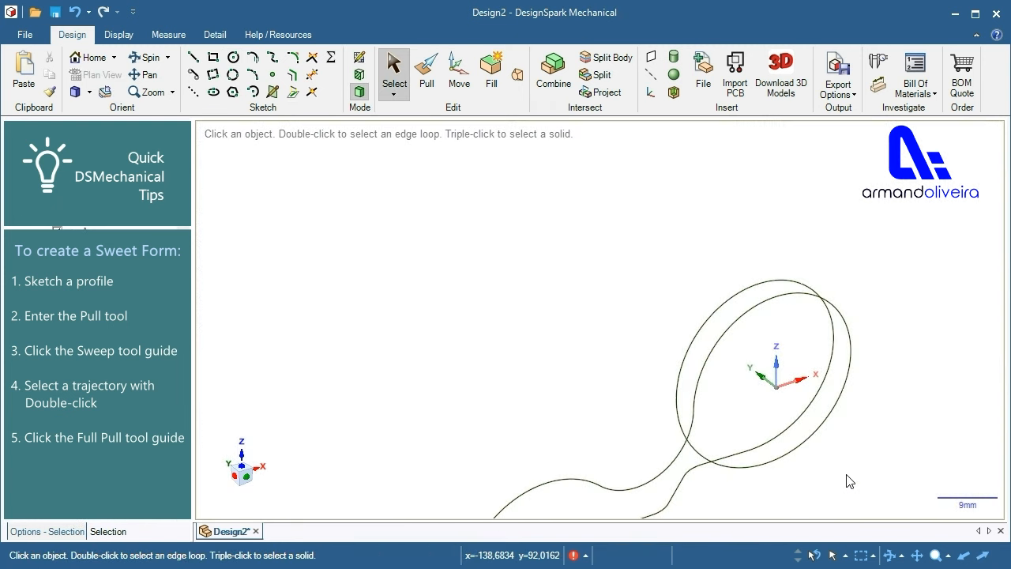
Sweep the circular face along the entire tangent curve chain with a full pull to form the solid wire.
mouse_move(740, 444)
middle_down()
mouse_move(735, 432)
mouse_move(782, 401)
mouse_move(777, 452)
mouse_move(756, 439)
middle_up()
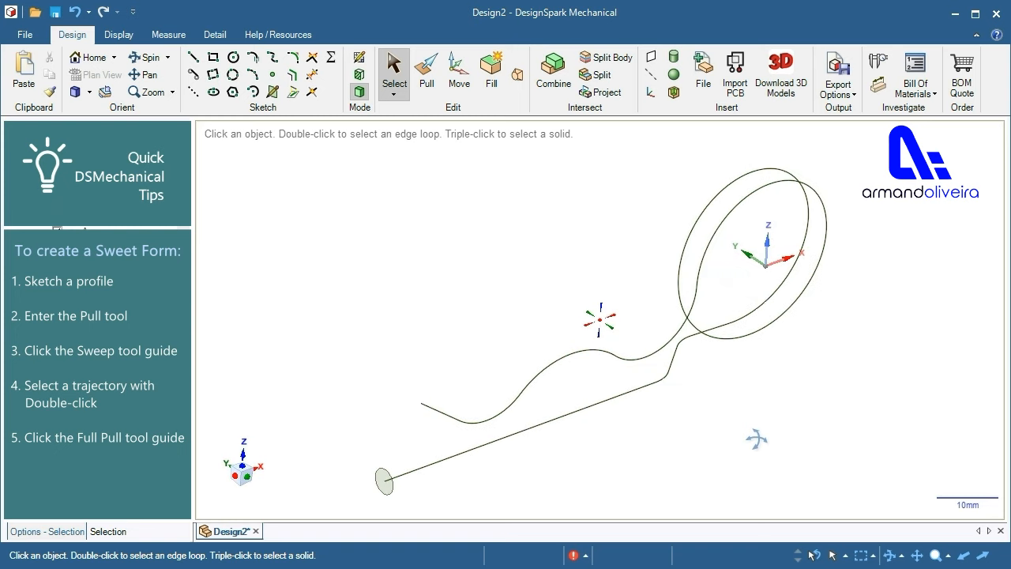
click(428, 91)
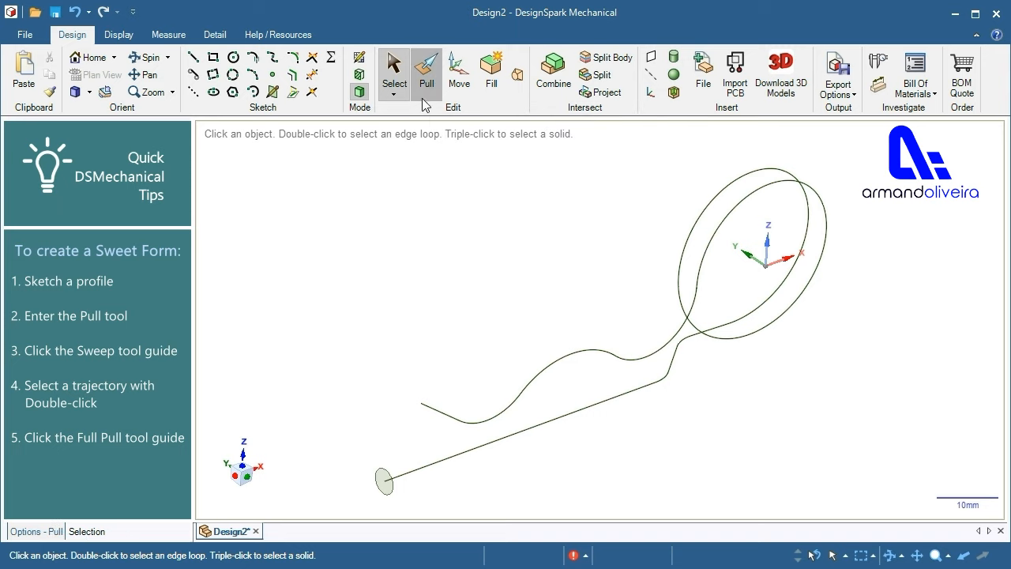
click(383, 482)
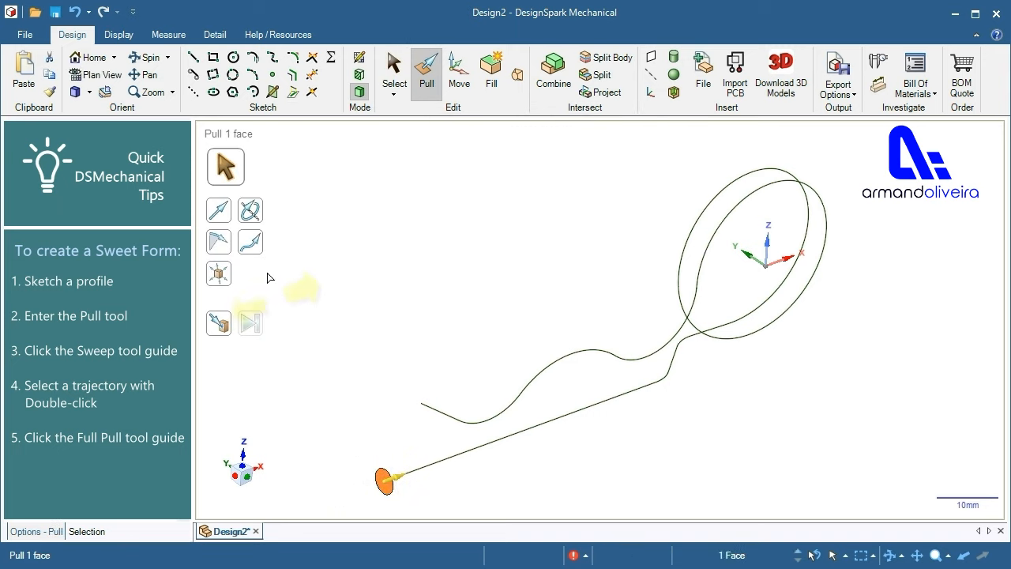
click(257, 249)
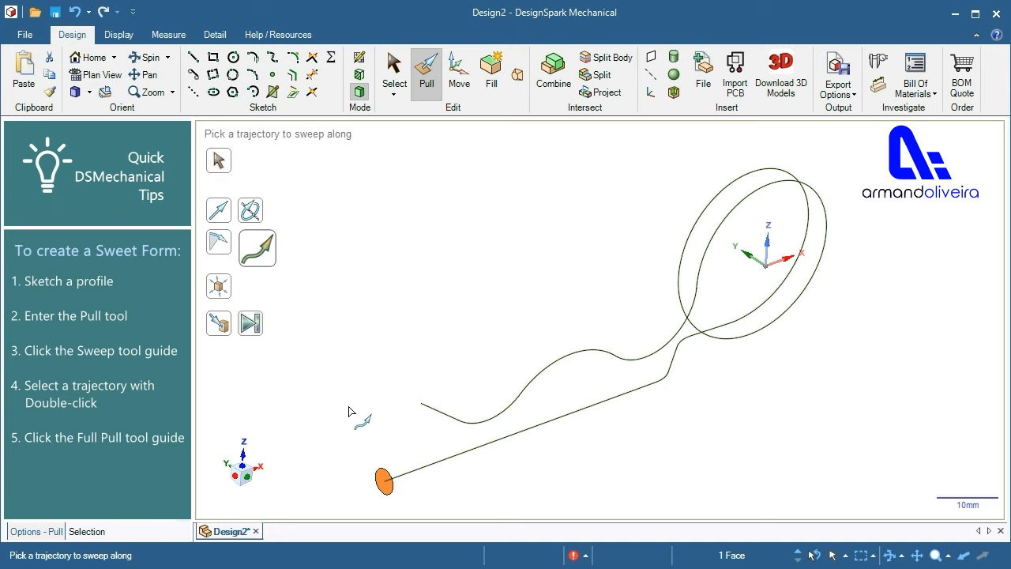
double_click(419, 470)
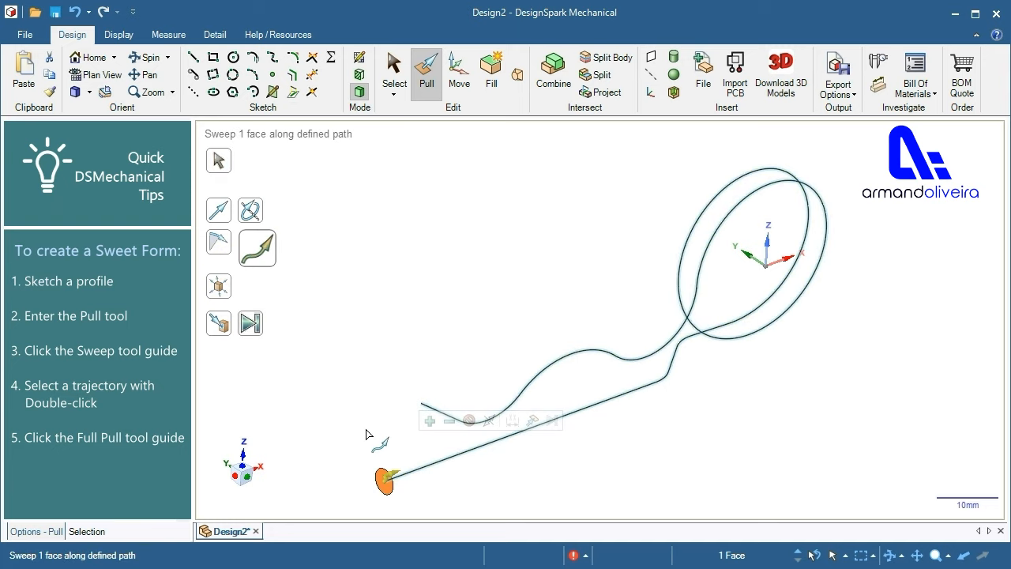
click(252, 326)
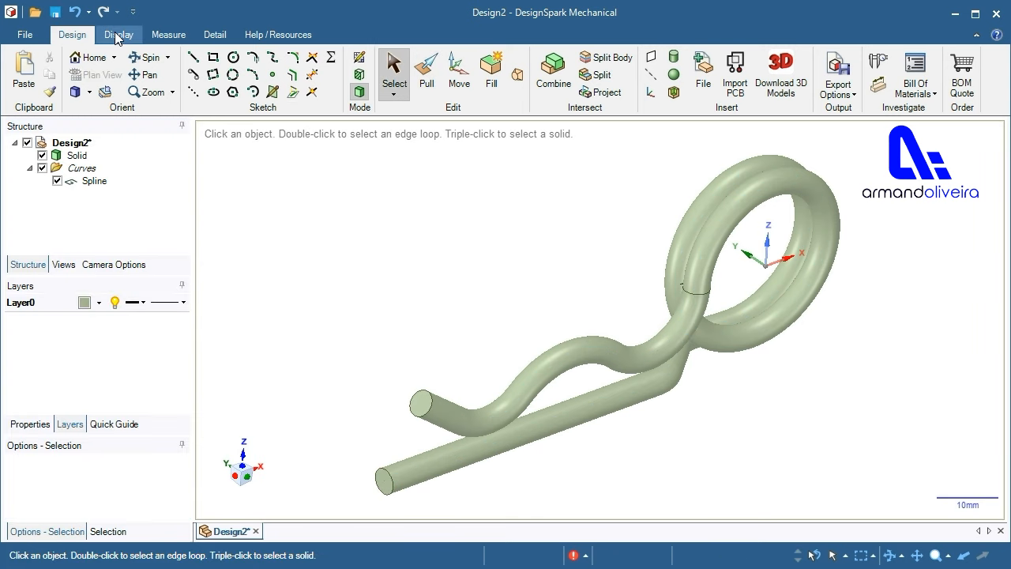
Apply the Metallic render style to the swept solid body and clear the selection.
click(117, 35)
click(79, 156)
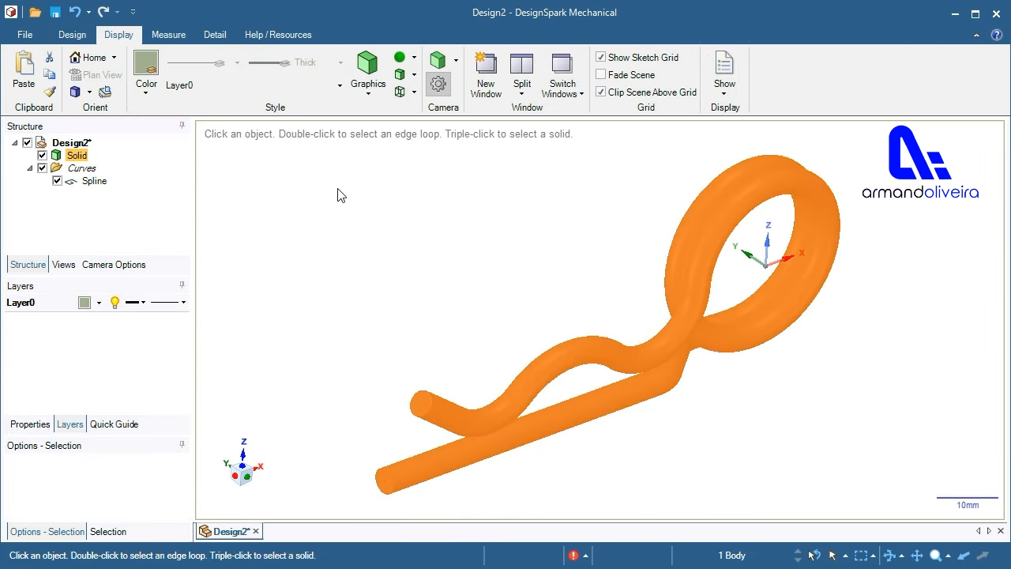
click(407, 58)
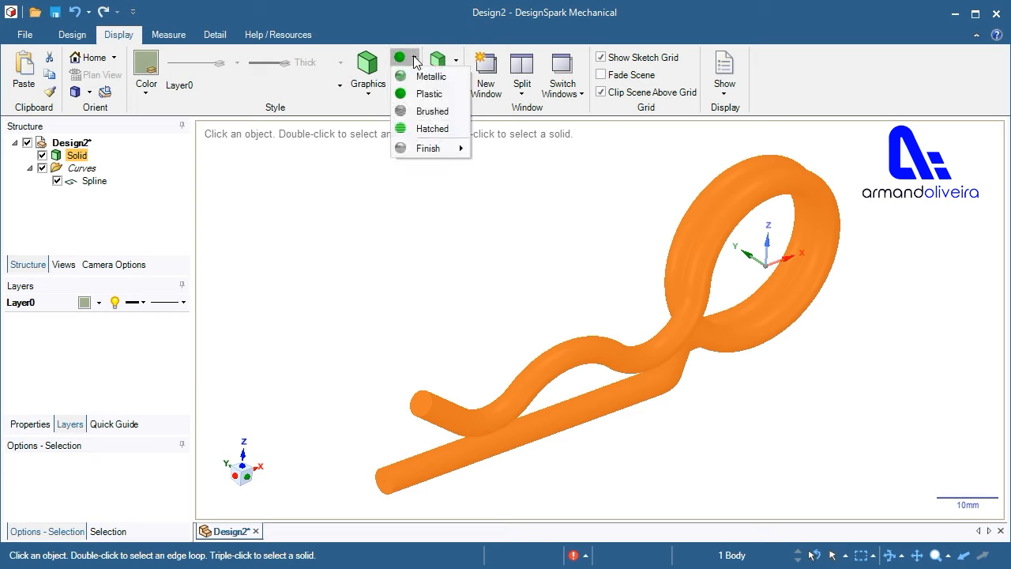
click(421, 77)
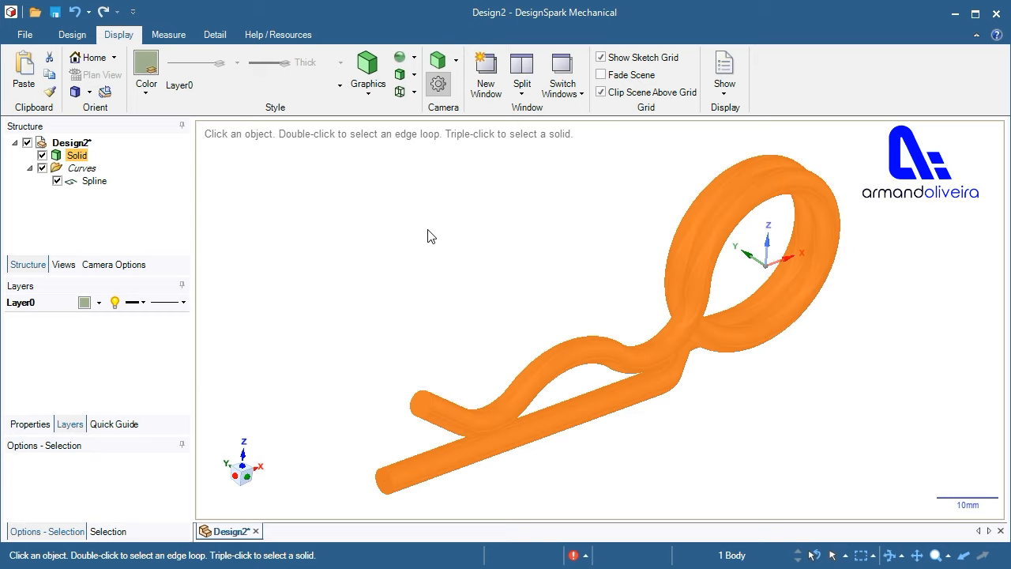
click(428, 236)
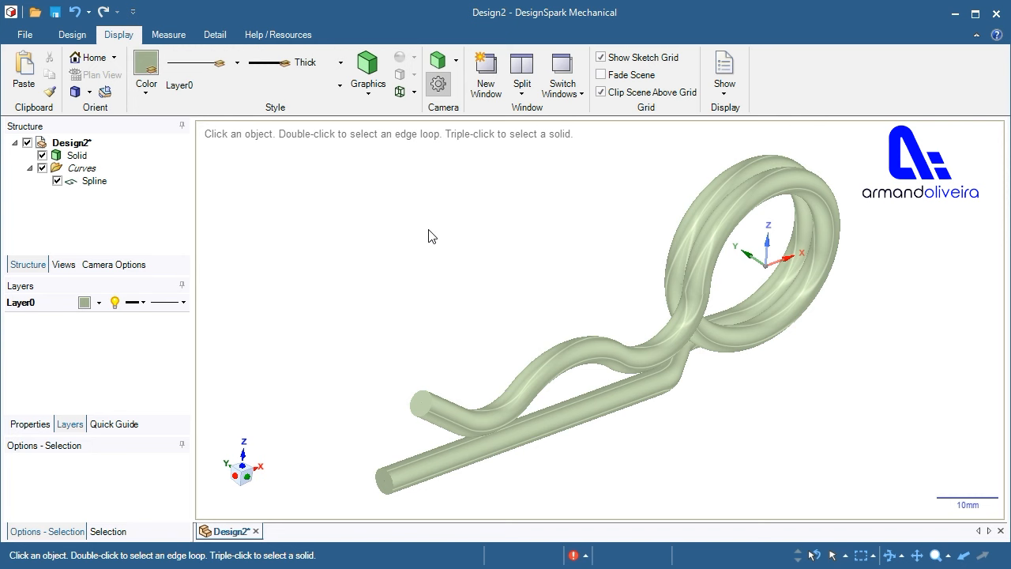
middle_drag(429, 236, 300, 229)
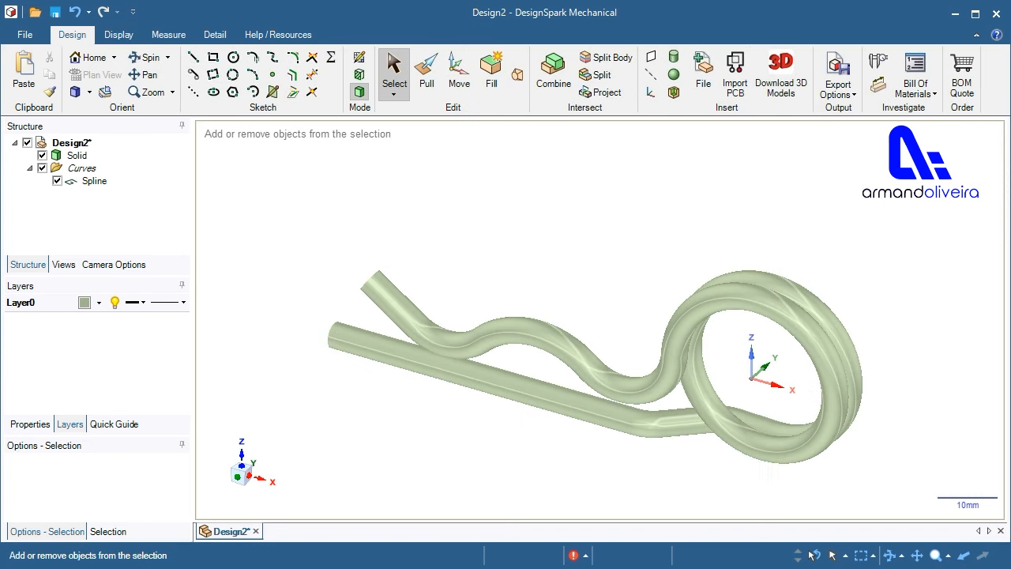